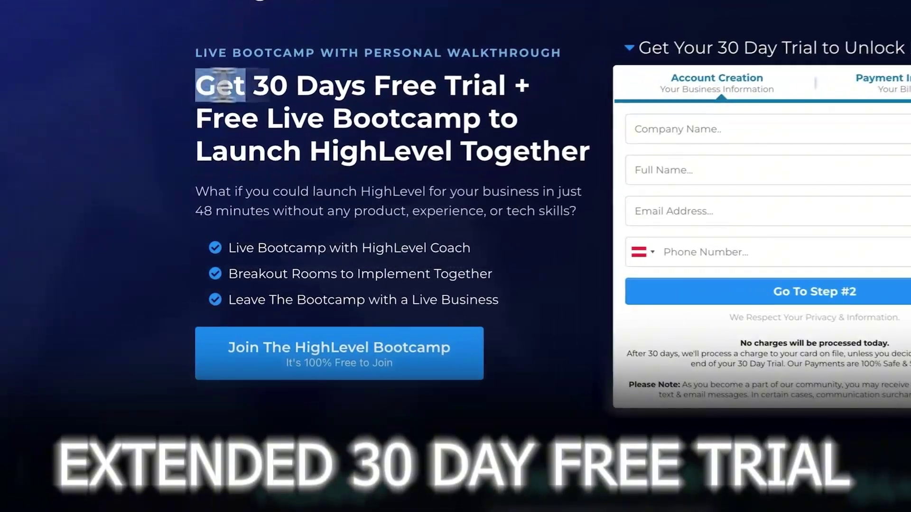
- On the landing page preview, highlight the 'Get 30 Days Free Trial' headline and the $2,784 bonuses text
{"action": "left_click_drag", "start_coordinate": [352, 90], "coordinate": [516, 93]}
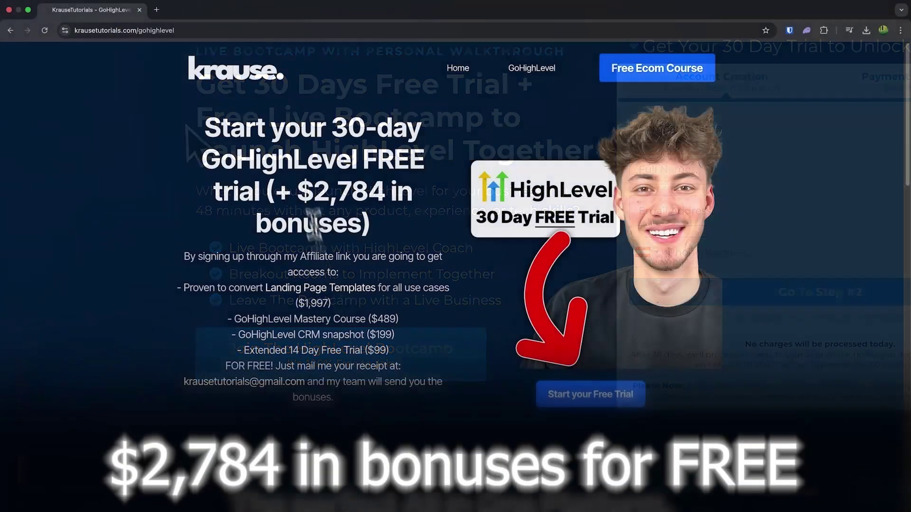
{"action": "left_click_drag", "start_coordinate": [303, 192], "coordinate": [361, 219]}
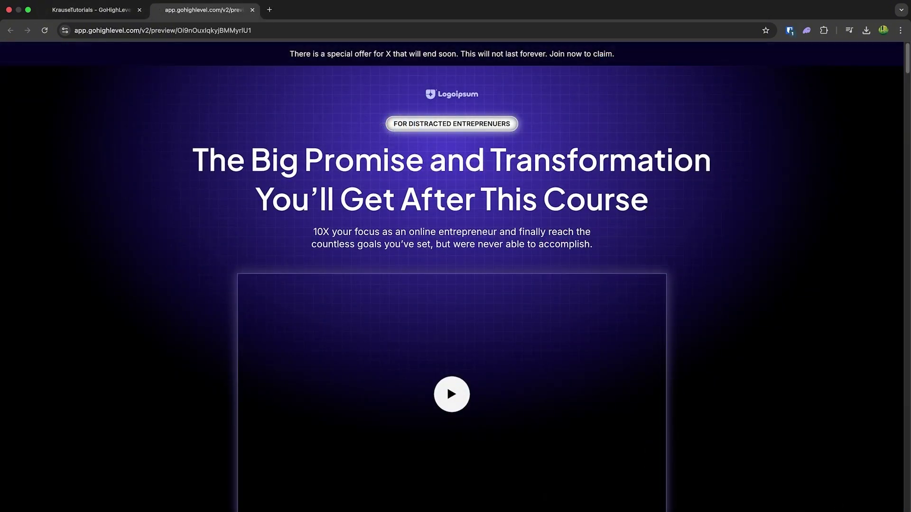
{"action": "scroll", "coordinate": [452, 285], "scroll_direction": "down", "scroll_amount": 5}
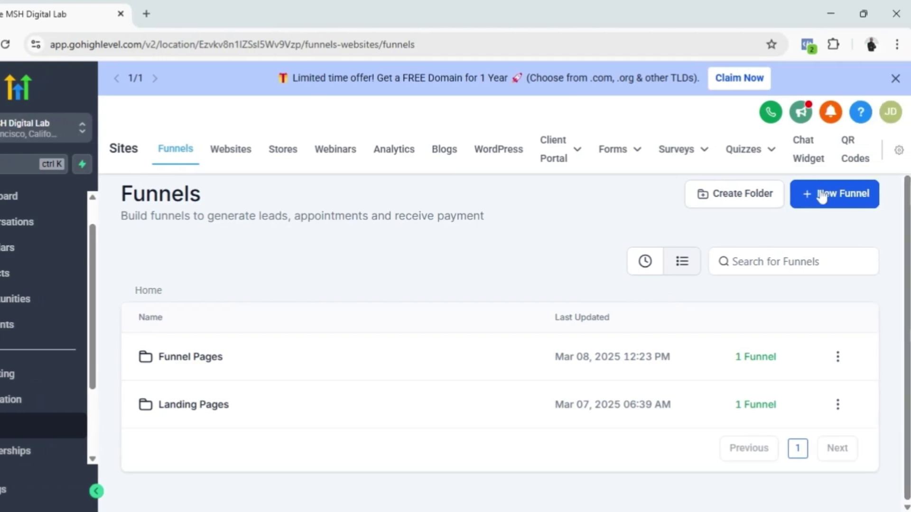
{"action": "left_click", "coordinate": [823, 197]}
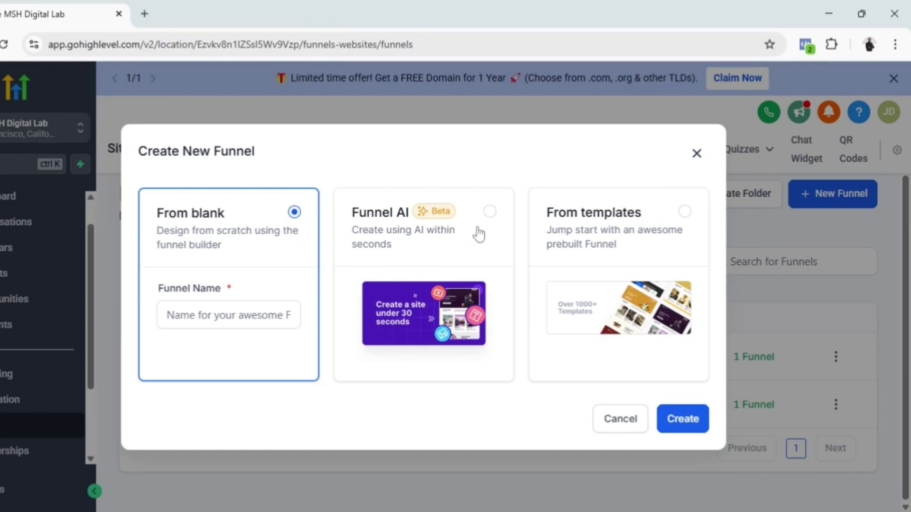
{"action": "left_click", "coordinate": [489, 212]}
{"action": "left_click", "coordinate": [665, 211]}
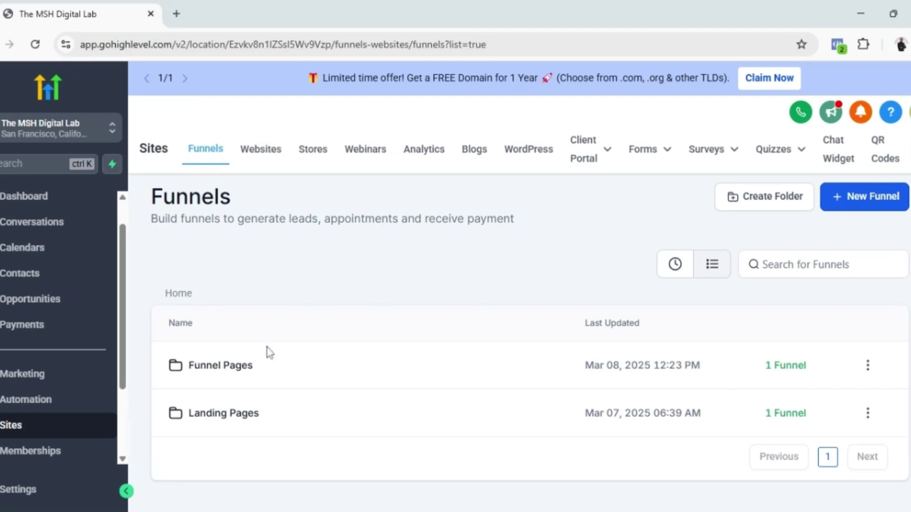
- Open The MSH Digital Lab funnel from Funnel Pages and view its Sign Up Page and Thank you Page steps
{"action": "left_click", "coordinate": [224, 374]}
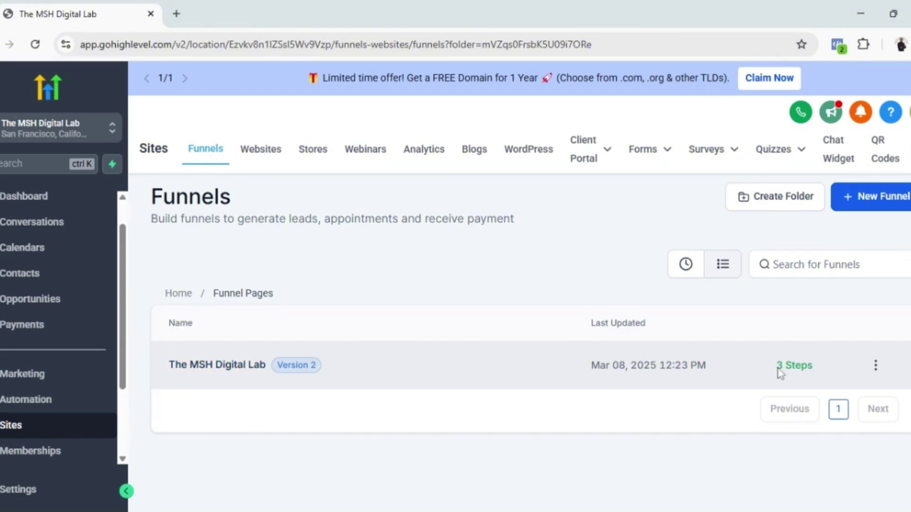
{"action": "left_click_drag", "start_coordinate": [776, 366], "coordinate": [812, 366]}
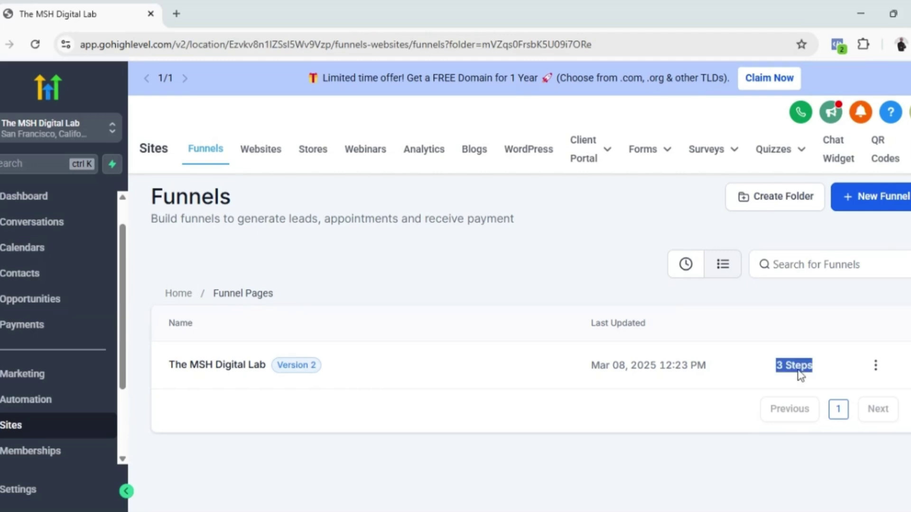
{"action": "left_click", "coordinate": [209, 374]}
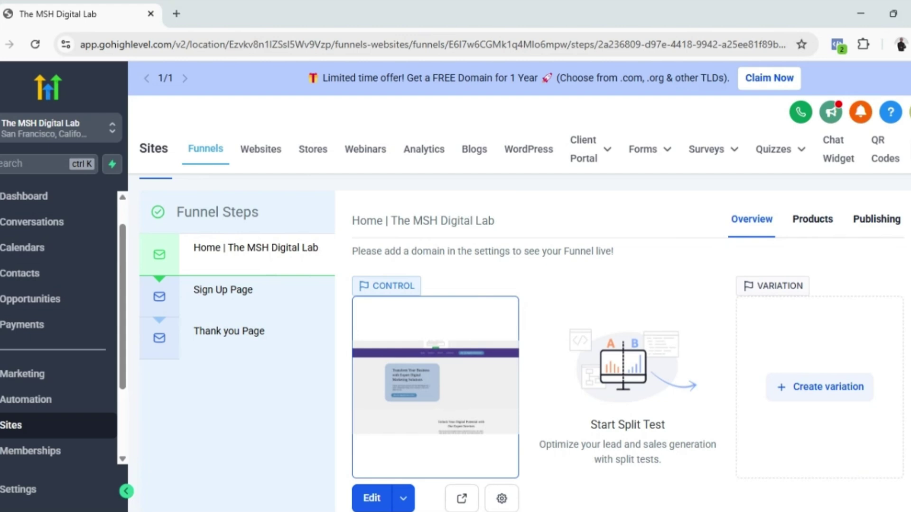
{"action": "left_click", "coordinate": [229, 300]}
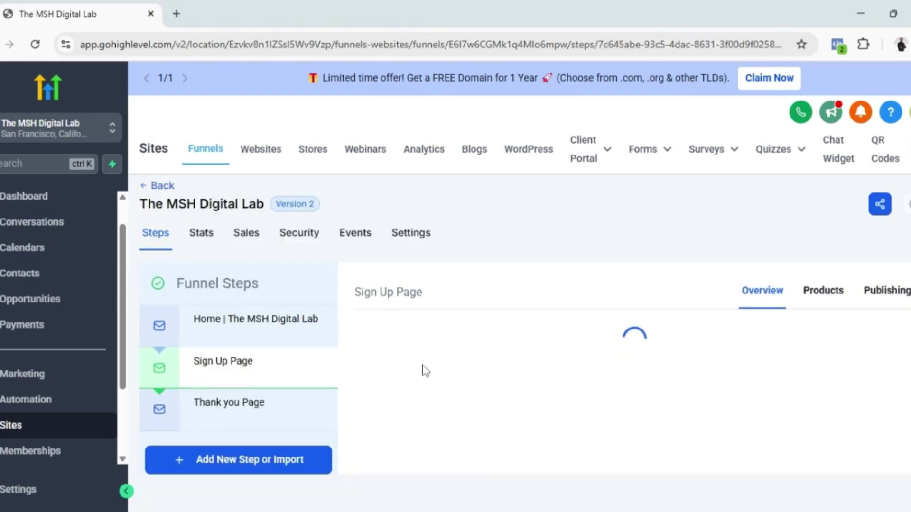
{"action": "scroll", "coordinate": [423, 368], "scroll_direction": "down", "scroll_amount": 3}
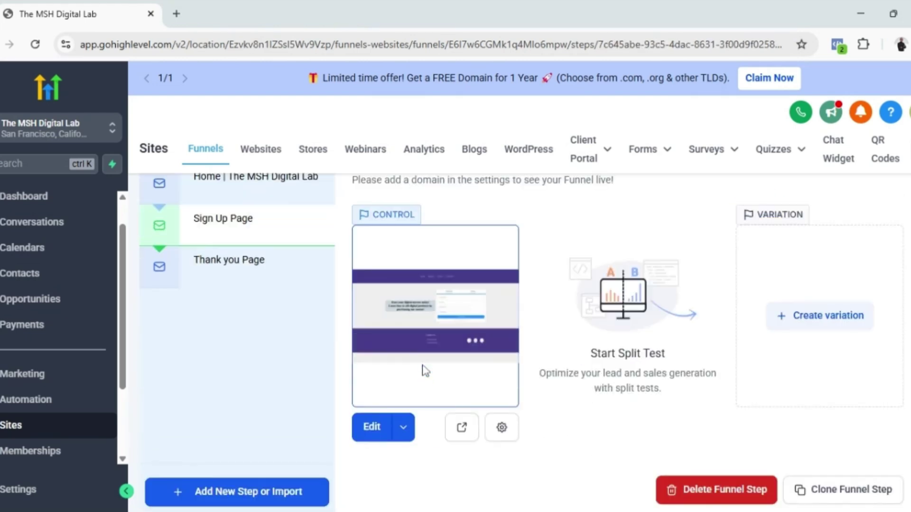
{"action": "scroll", "coordinate": [255, 250], "scroll_direction": "up", "scroll_amount": 3}
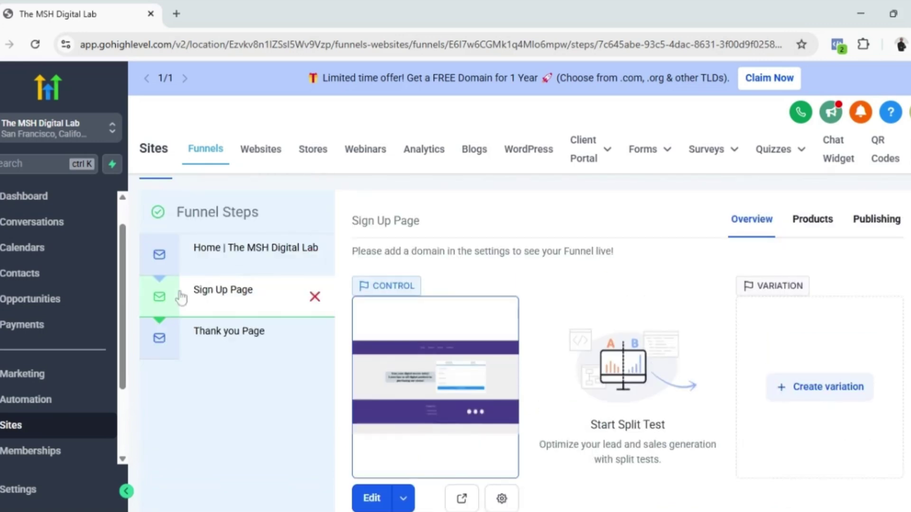
{"action": "left_click", "coordinate": [244, 347]}
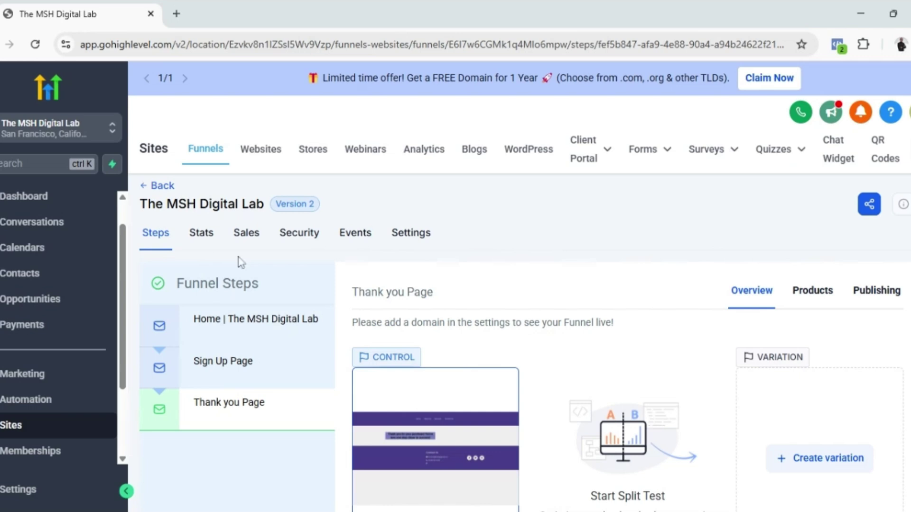
- Return to the funnel list, then open and scroll through The MSH Digital Lab Landing Page funnel
{"action": "left_click", "coordinate": [155, 188]}
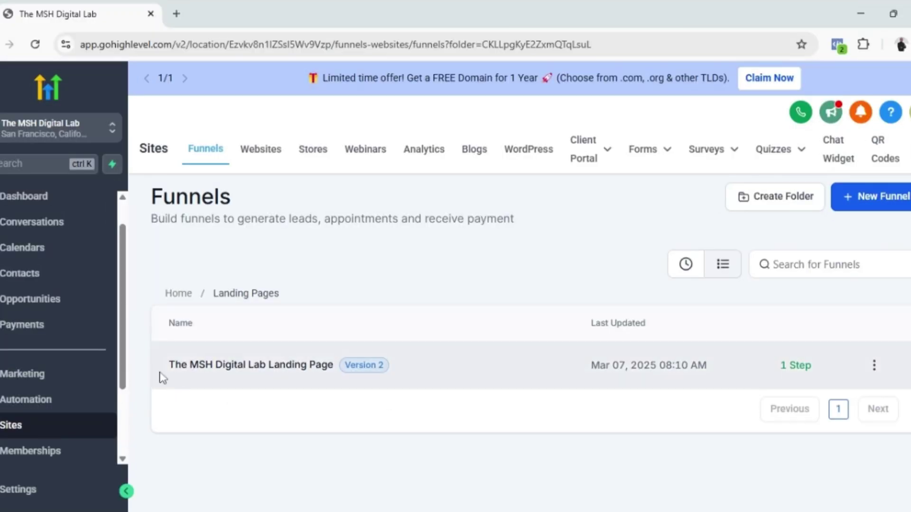
{"action": "left_click_drag", "start_coordinate": [161, 378], "coordinate": [420, 382]}
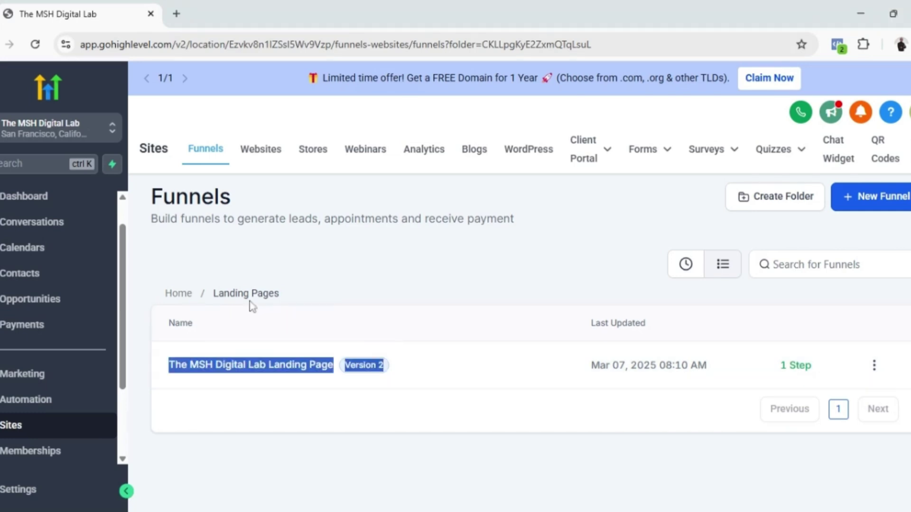
{"action": "left_click", "coordinate": [271, 369]}
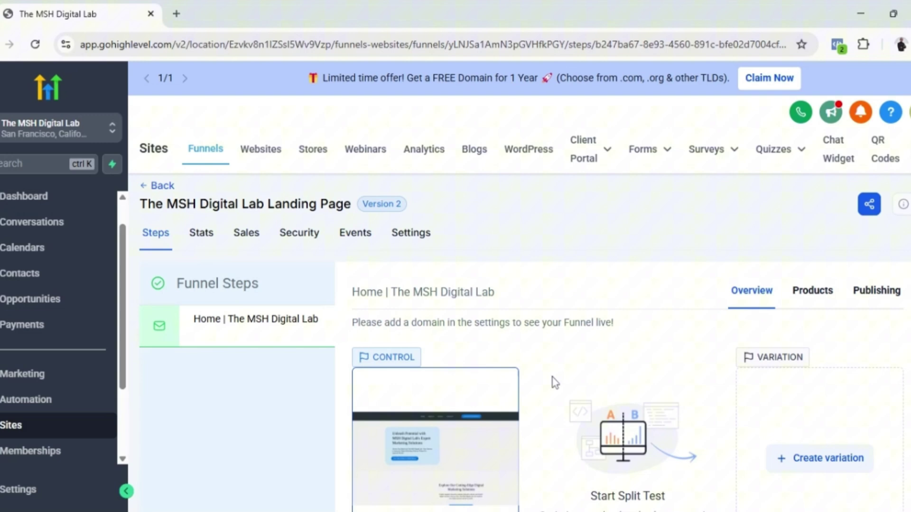
{"action": "scroll", "coordinate": [555, 368], "scroll_direction": "down", "scroll_amount": 1}
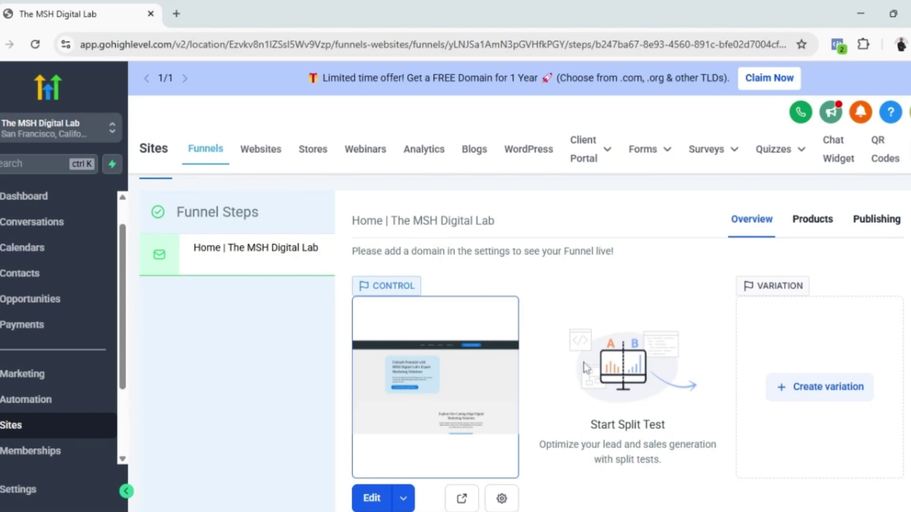
{"action": "scroll", "coordinate": [585, 368], "scroll_direction": "down", "scroll_amount": 2}
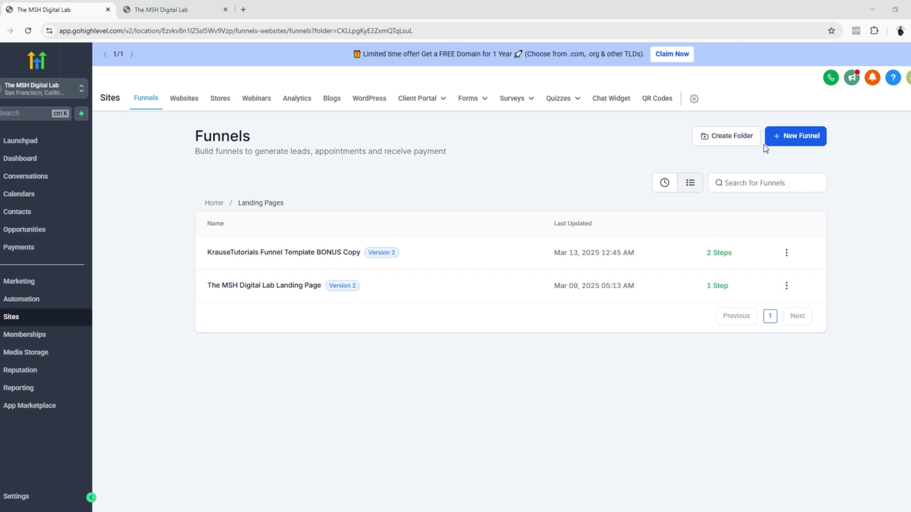
{"action": "left_click", "coordinate": [781, 138]}
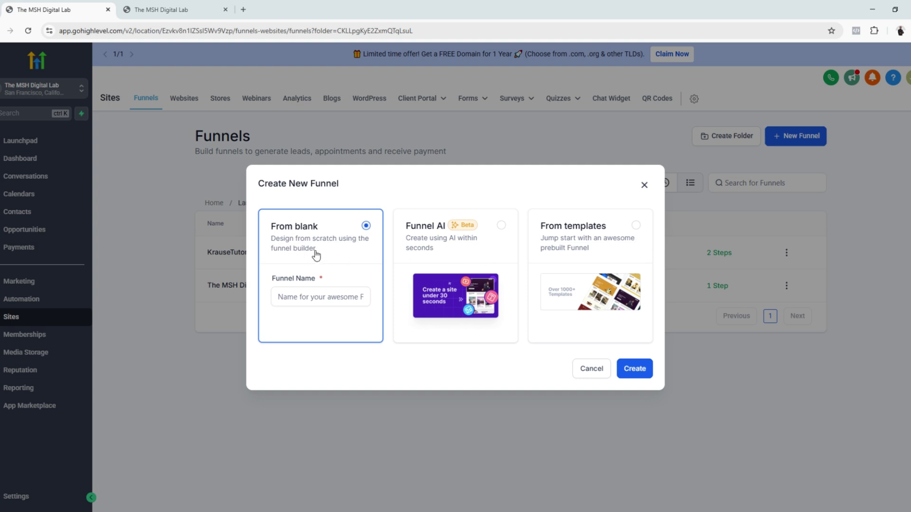
{"action": "left_click", "coordinate": [449, 263]}
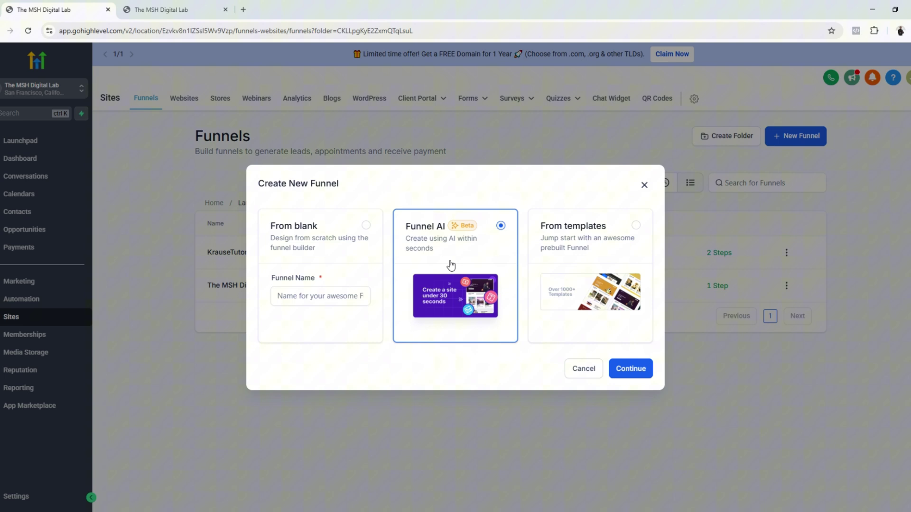
{"action": "left_click", "coordinate": [632, 264]}
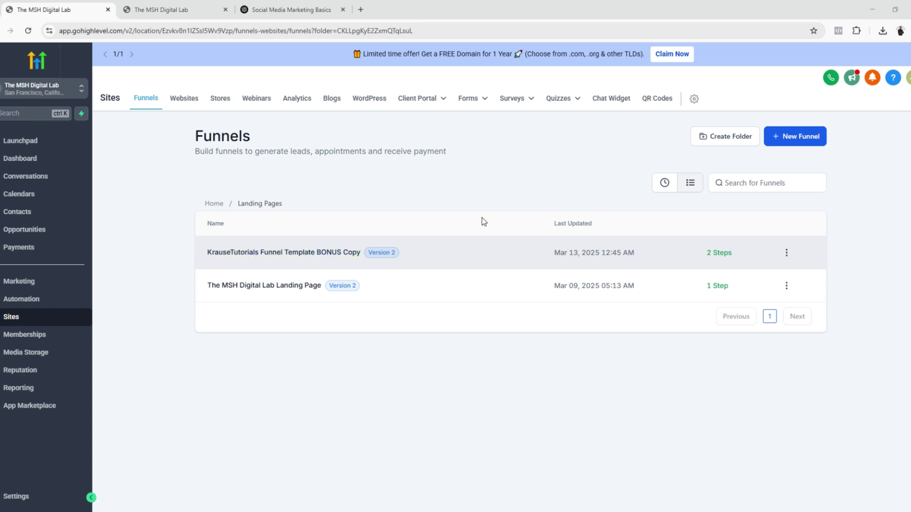
- Open the KrauseTutorials Funnel Template BONUS Copy funnel and compare its green and purple Landing Page steps
{"action": "left_click", "coordinate": [321, 255]}
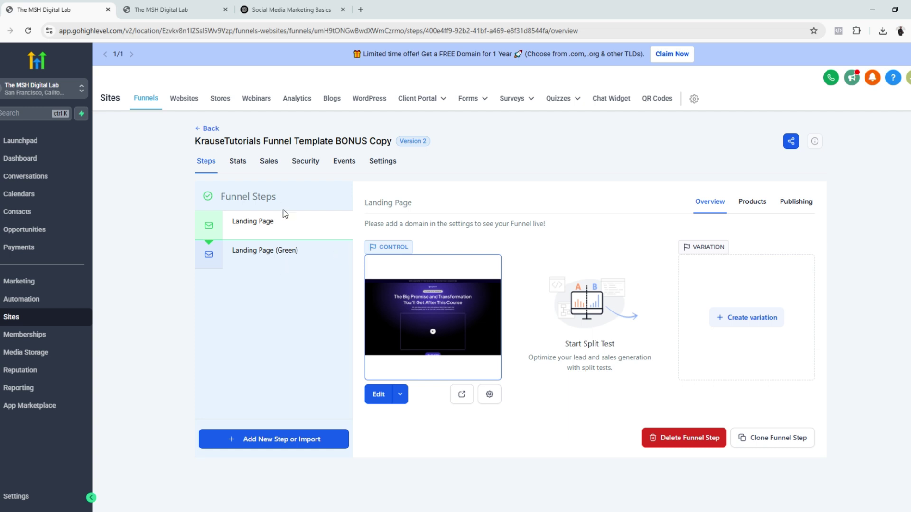
{"action": "left_click", "coordinate": [278, 262]}
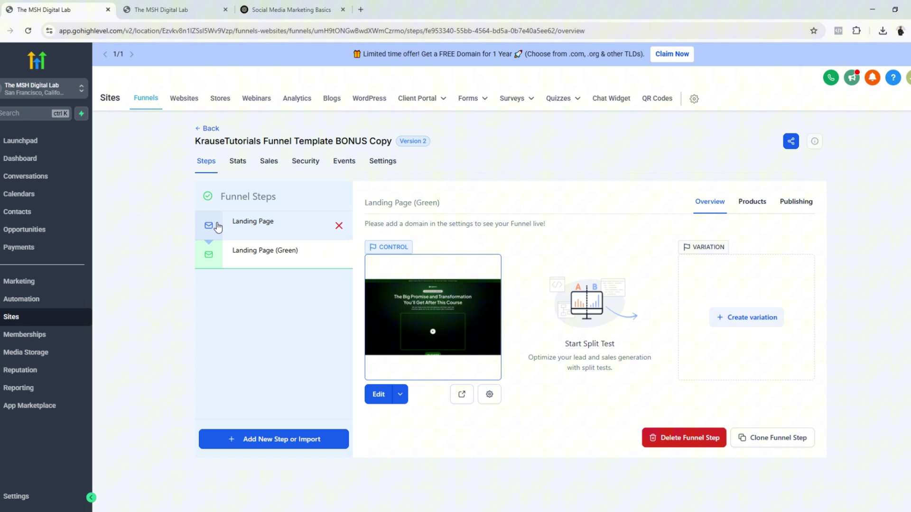
{"action": "left_click", "coordinate": [252, 234]}
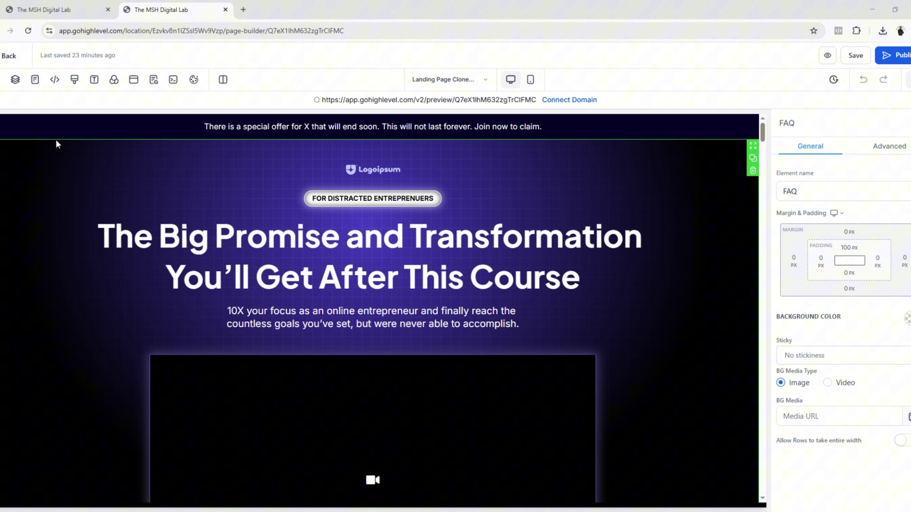
- Browse and close the Add Elements list, then scroll the page down to the CALL-TO-ACTION button
{"action": "left_click", "coordinate": [6, 81]}
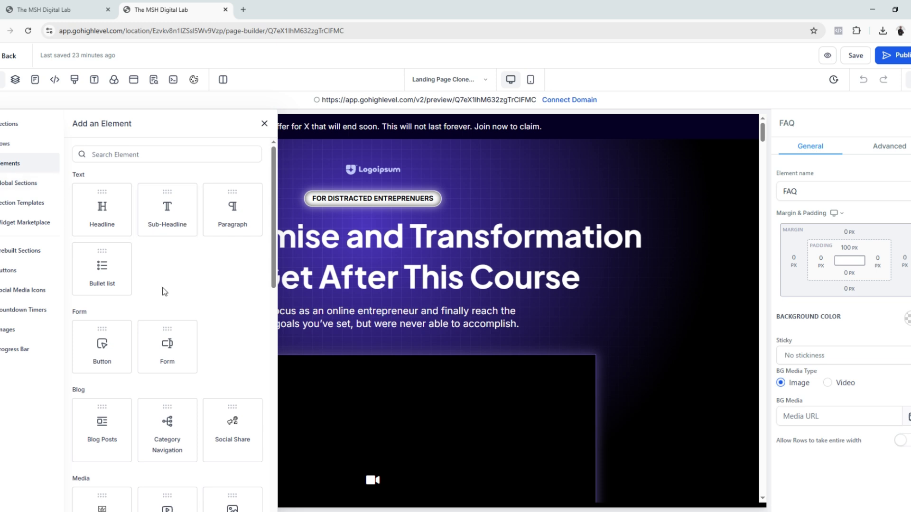
{"action": "scroll", "coordinate": [165, 292], "scroll_direction": "down", "scroll_amount": 6}
{"action": "scroll", "coordinate": [165, 292], "scroll_direction": "down", "scroll_amount": 6}
{"action": "scroll", "coordinate": [199, 237], "scroll_direction": "up", "scroll_amount": 12}
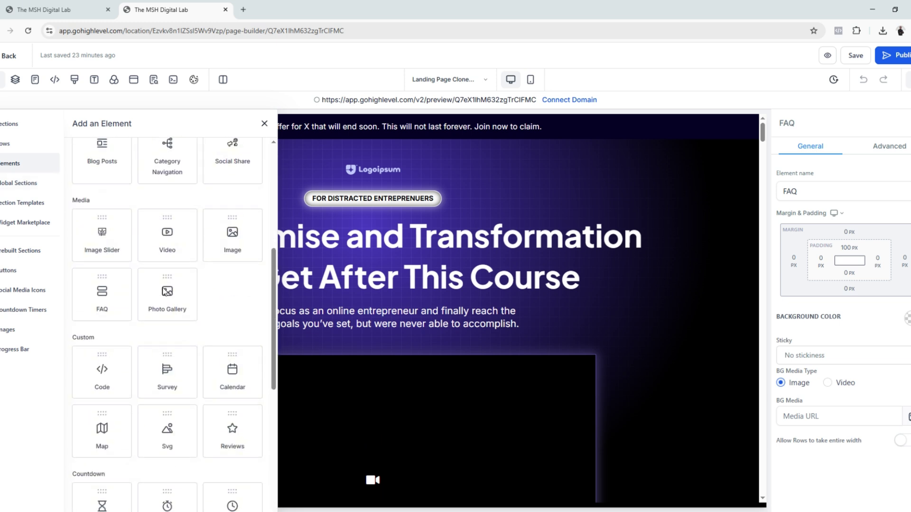
{"action": "key", "text": "Escape"}
{"action": "scroll", "coordinate": [515, 302], "scroll_direction": "down", "scroll_amount": 4}
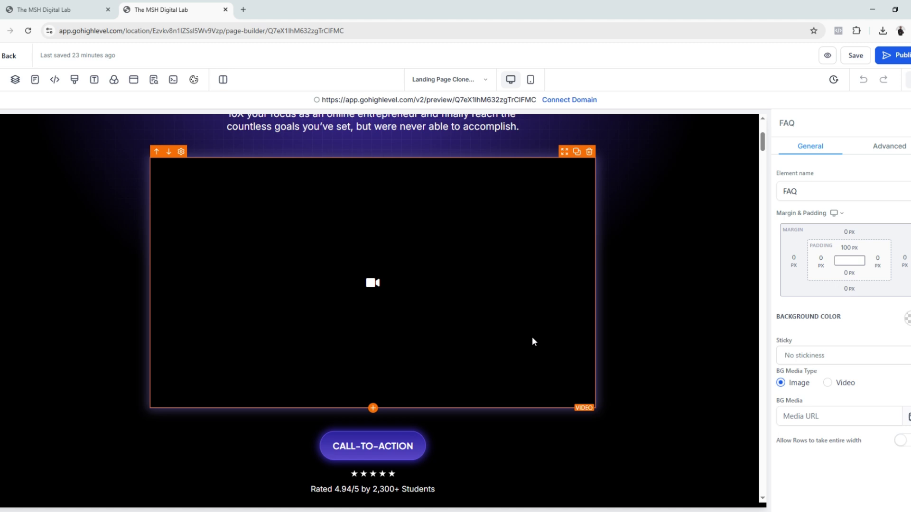
{"action": "scroll", "coordinate": [533, 340], "scroll_direction": "down", "scroll_amount": 2}
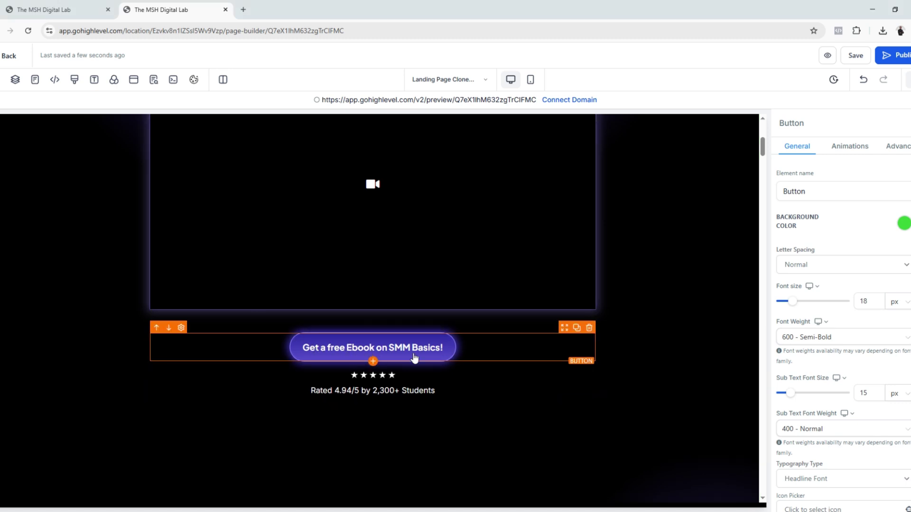
- Select the 'Get a free Ebook on SMM Basics!' button and set its action to Open popup
{"action": "scroll", "coordinate": [870, 434], "scroll_direction": "down", "scroll_amount": 5}
{"action": "scroll", "coordinate": [870, 435], "scroll_direction": "down", "scroll_amount": 5}
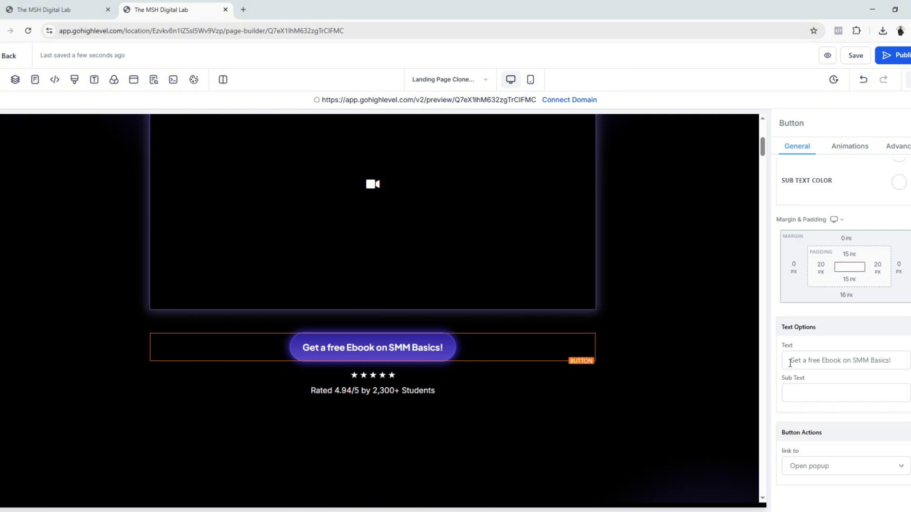
{"action": "triple_click", "coordinate": [789, 360]}
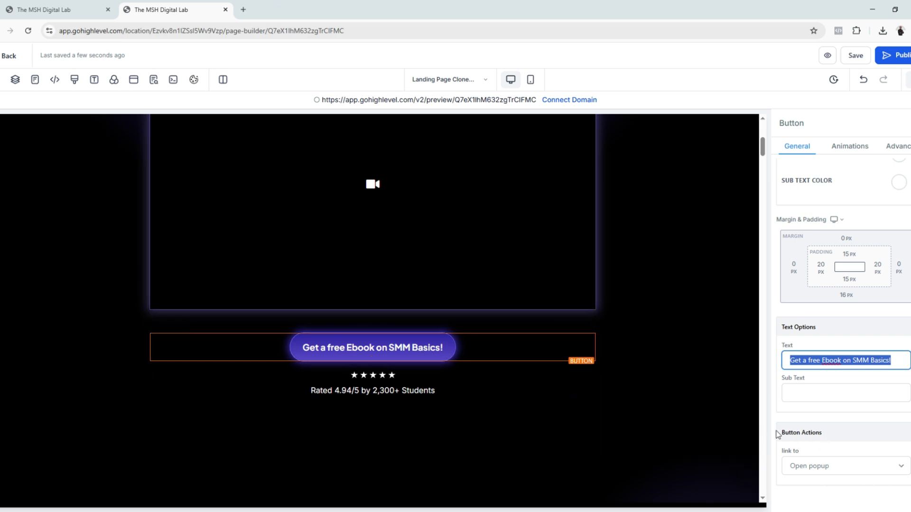
{"action": "left_click_drag", "start_coordinate": [779, 433], "coordinate": [830, 453]}
{"action": "left_click", "coordinate": [819, 466]}
{"action": "left_click", "coordinate": [818, 466]}
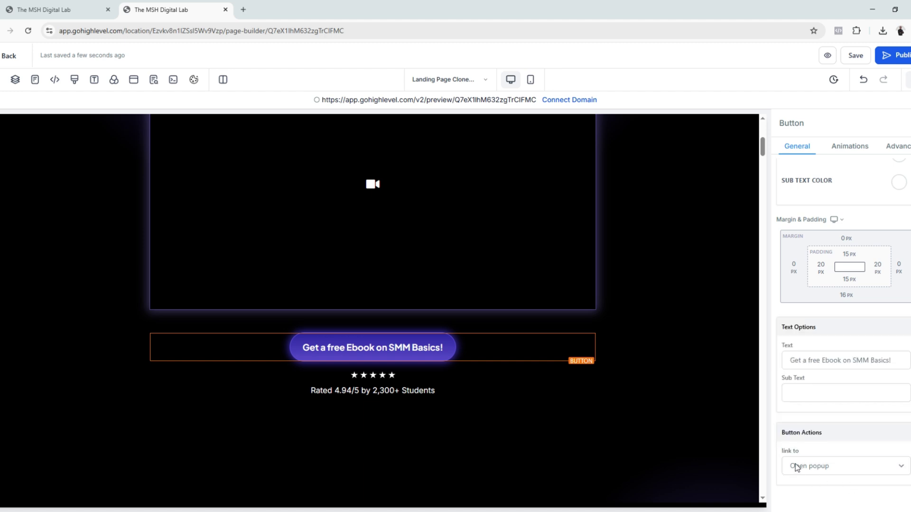
{"action": "left_click", "coordinate": [845, 470]}
{"action": "left_click", "coordinate": [786, 145]}
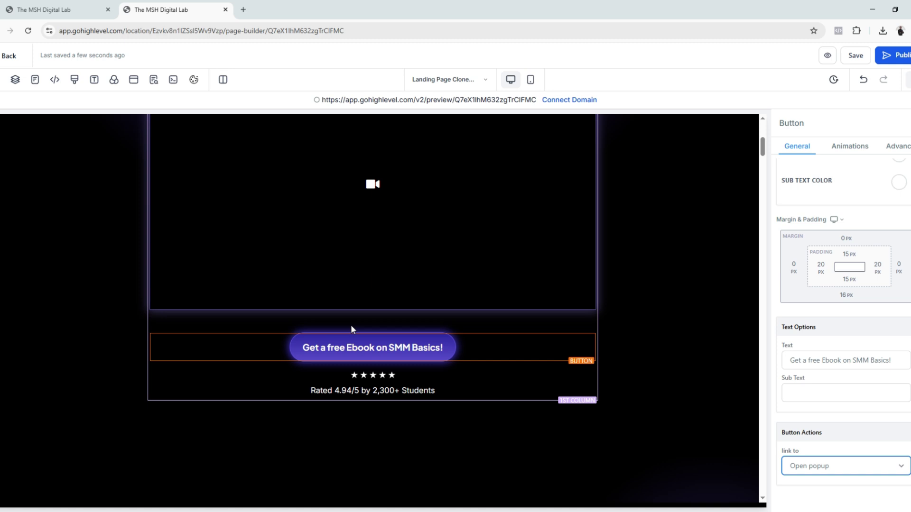
- In the page popup, add a one-column row containing a Form element
{"action": "left_click", "coordinate": [135, 80]}
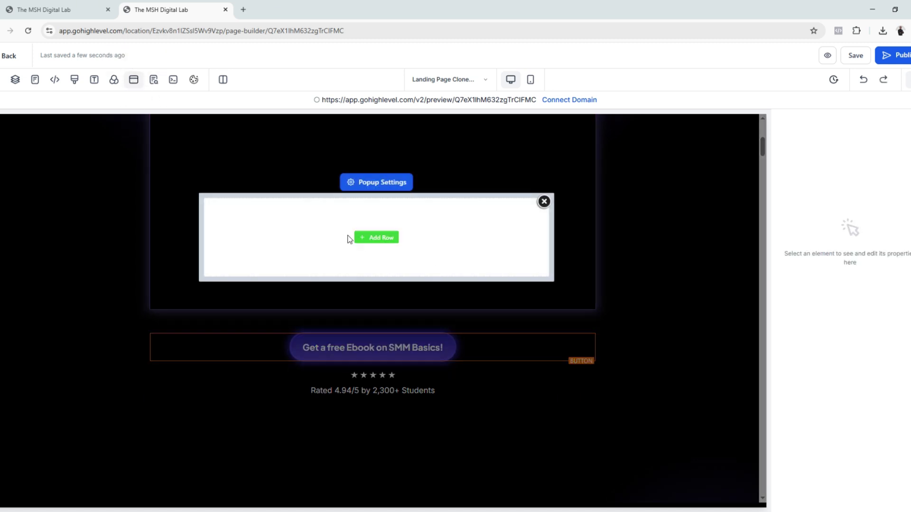
{"action": "left_click", "coordinate": [380, 238]}
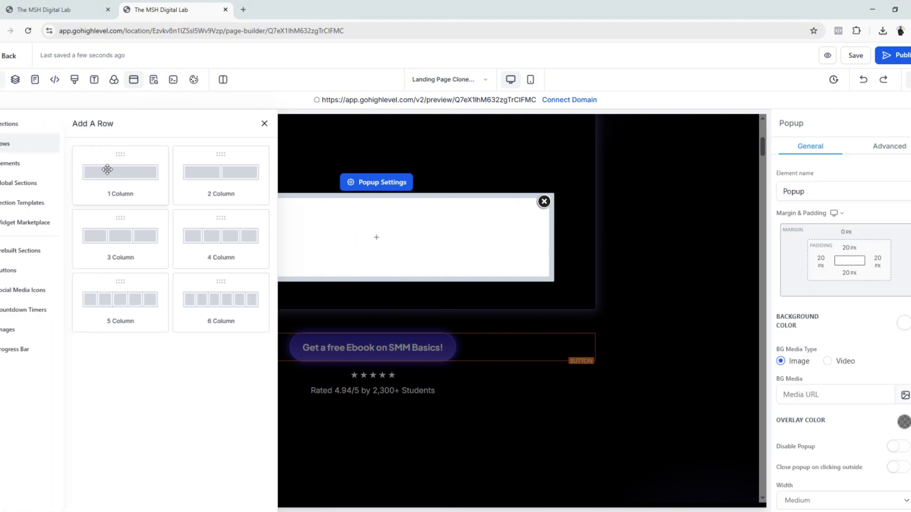
{"action": "left_click_drag", "start_coordinate": [108, 170], "coordinate": [362, 236]}
{"action": "left_click_drag", "start_coordinate": [161, 345], "coordinate": [365, 270]}
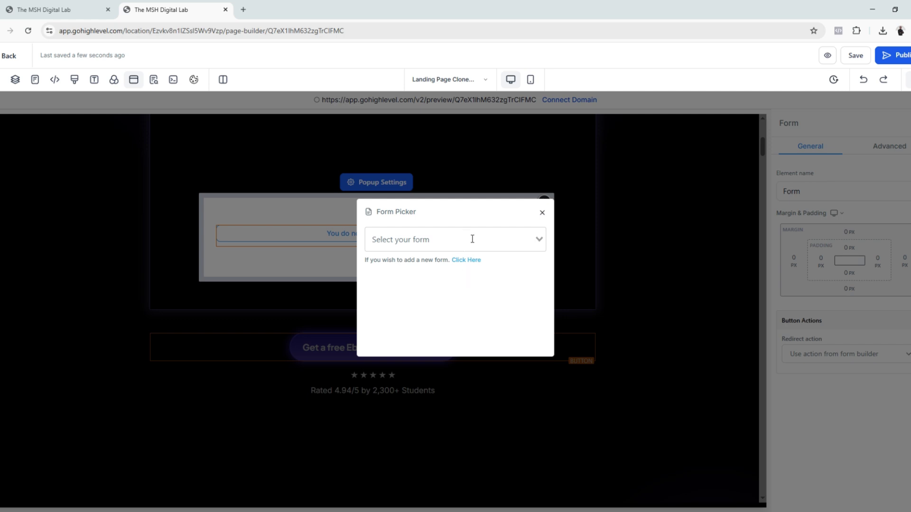
- Choose the Lead Generation form for that element and save the landing page
{"action": "left_click", "coordinate": [487, 242]}
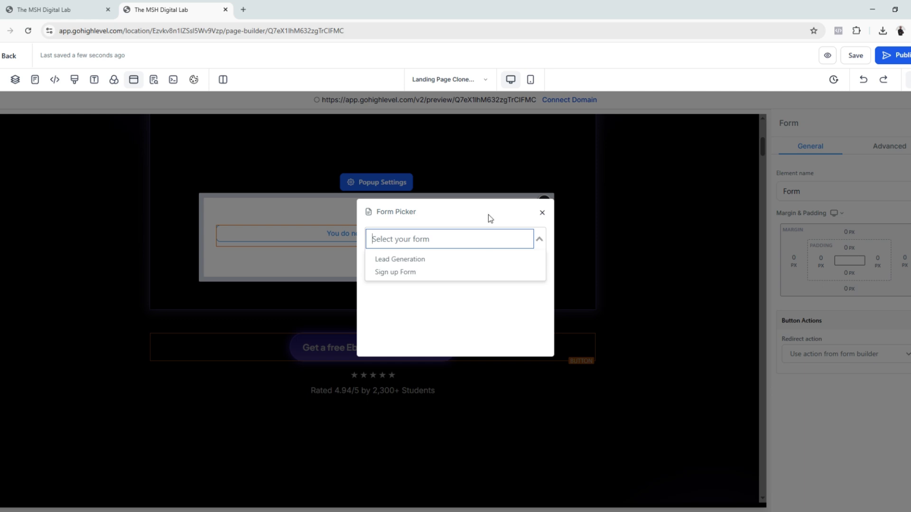
{"action": "left_click", "coordinate": [413, 262]}
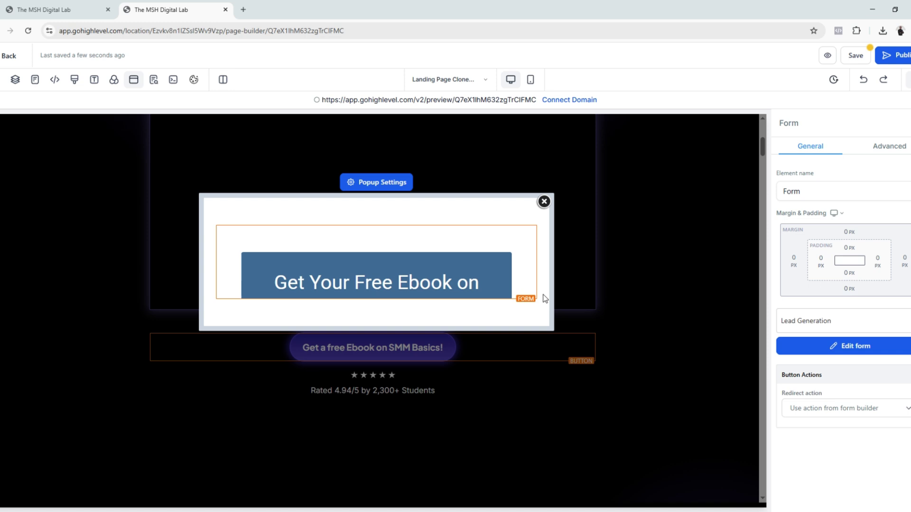
{"action": "scroll", "coordinate": [333, 308], "scroll_direction": "down", "scroll_amount": 3}
{"action": "scroll", "coordinate": [304, 299], "scroll_direction": "up", "scroll_amount": 1}
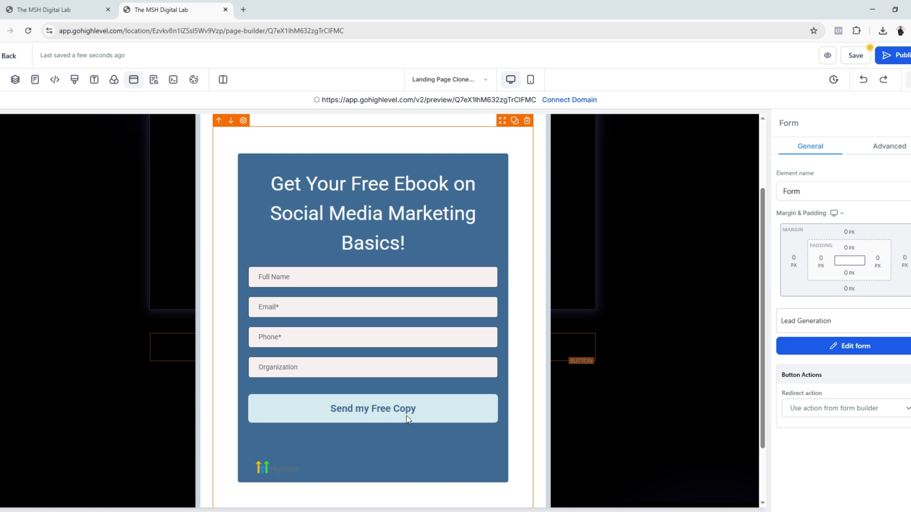
{"action": "left_click", "coordinate": [856, 55]}
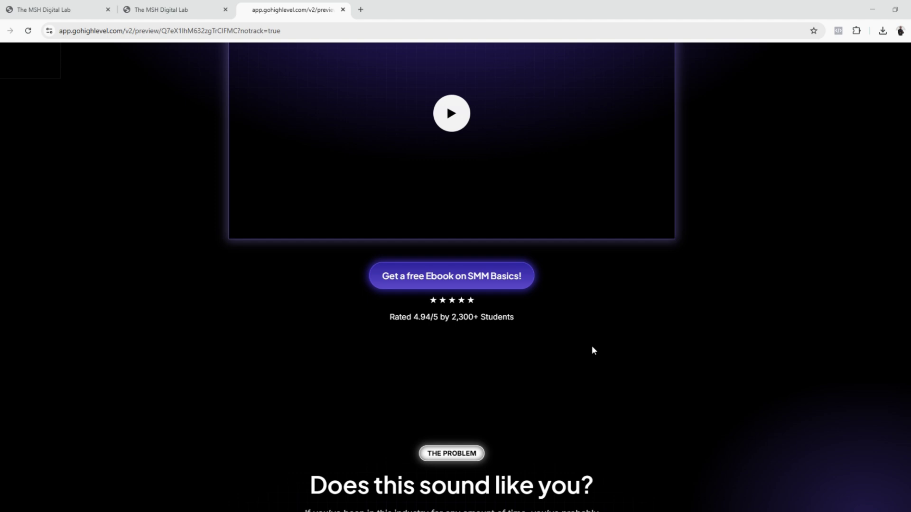
- In the preview, open the ebook form popup from the button and test its fields with autofill
{"action": "scroll", "coordinate": [592, 350], "scroll_direction": "up", "scroll_amount": 4}
{"action": "scroll", "coordinate": [508, 412], "scroll_direction": "down", "scroll_amount": 2}
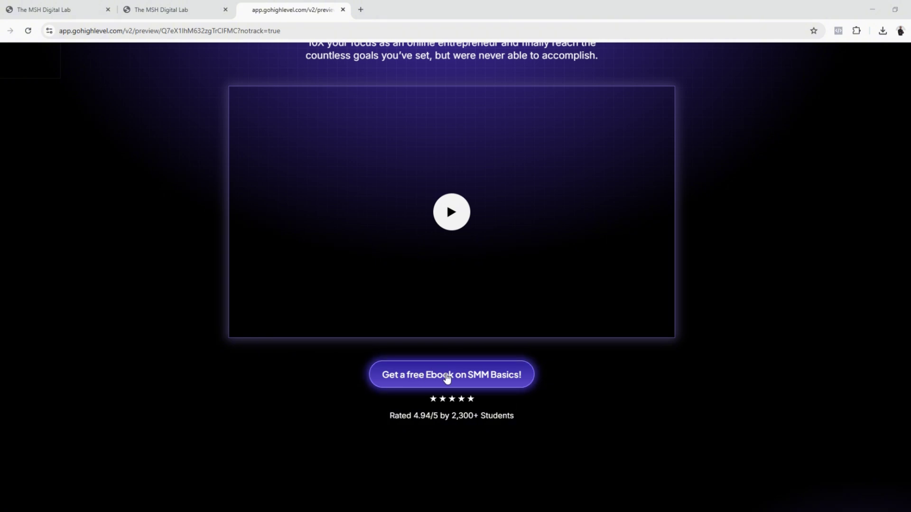
{"action": "left_click", "coordinate": [447, 377]}
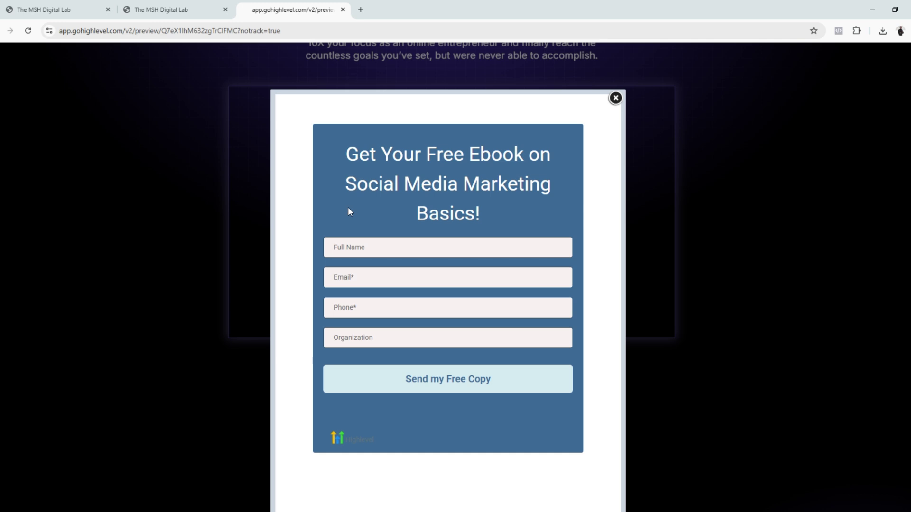
{"action": "left_click", "coordinate": [380, 252]}
{"action": "left_click", "coordinate": [361, 278]}
{"action": "left_click", "coordinate": [351, 307]}
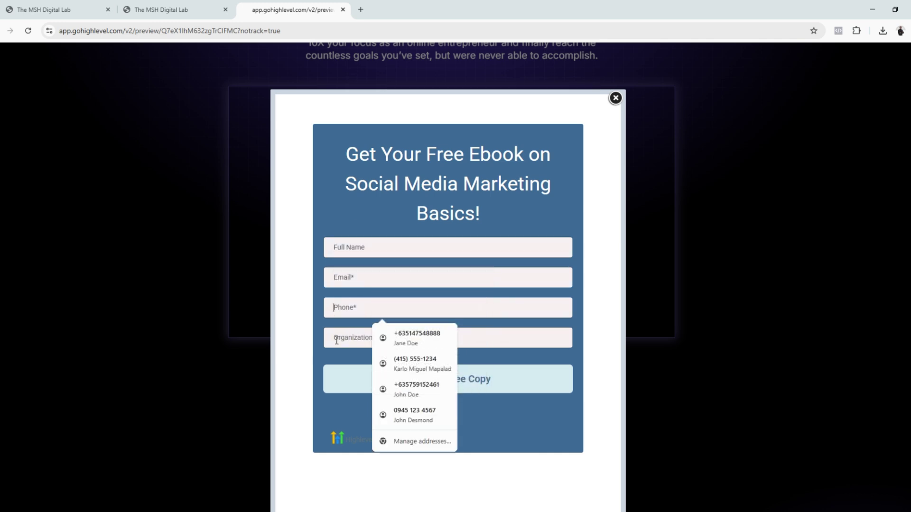
{"action": "left_click", "coordinate": [334, 337]}
{"action": "key", "text": "Escape"}
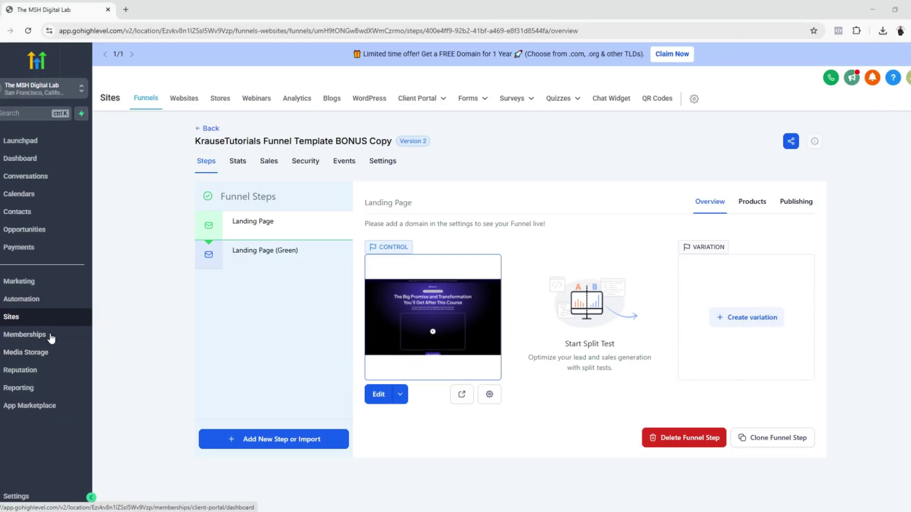
- Create a new workflow from scratch in Automation named Free Ebook Lead Generation
{"action": "left_click", "coordinate": [20, 298]}
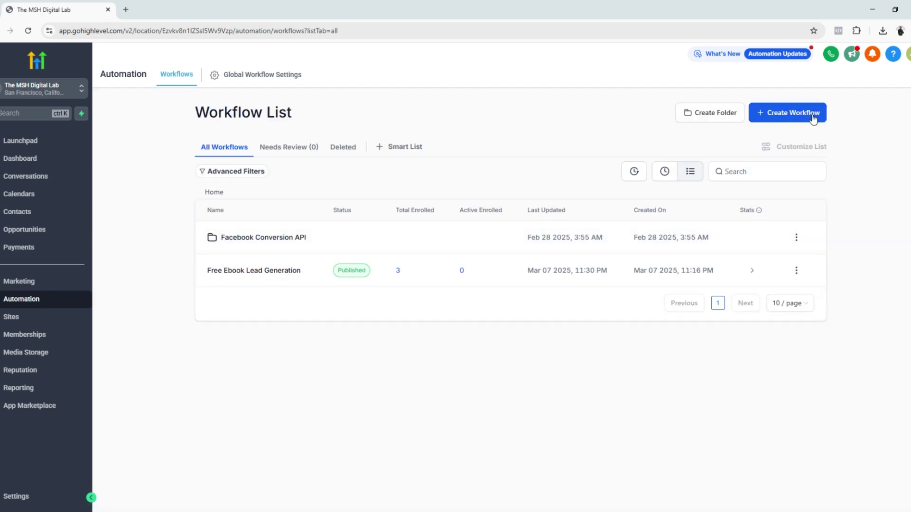
{"action": "left_click", "coordinate": [814, 118]}
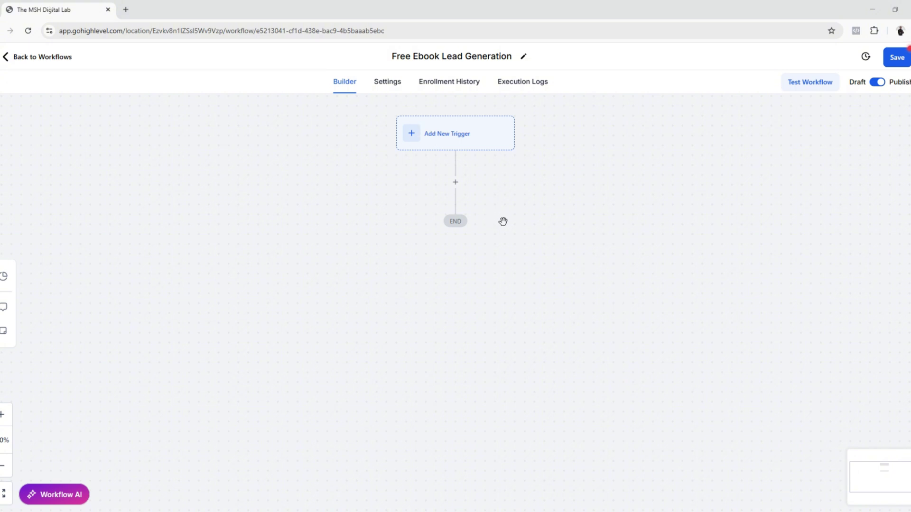
- Add a Form Submitted trigger to the workflow
{"action": "left_click", "coordinate": [432, 136]}
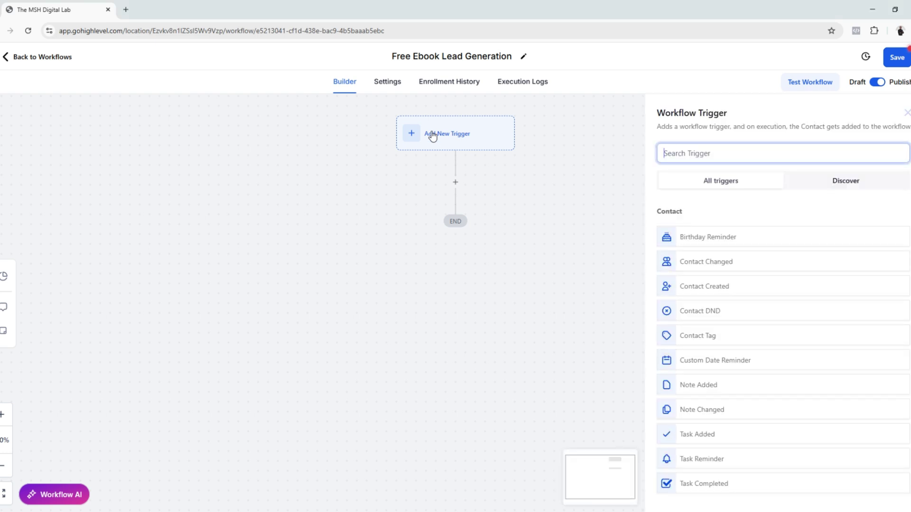
{"action": "left_click", "coordinate": [764, 154]}
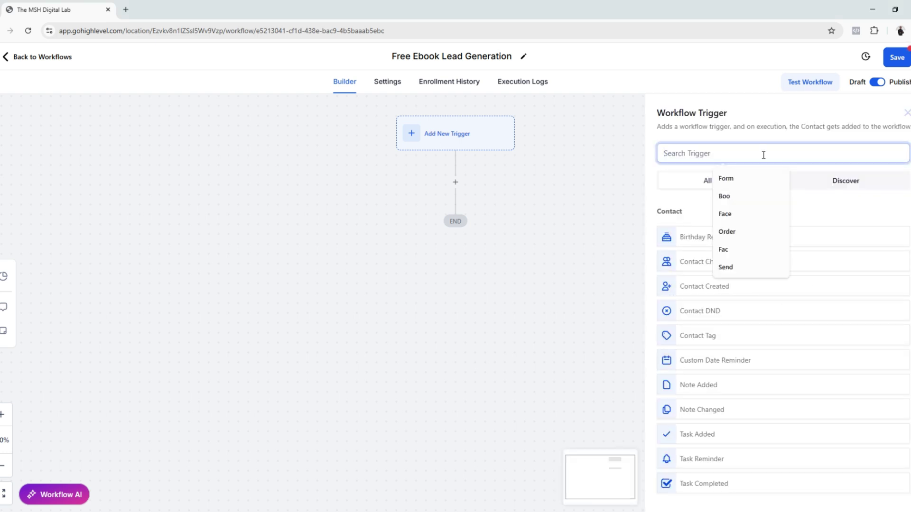
{"action": "left_click", "coordinate": [749, 178]}
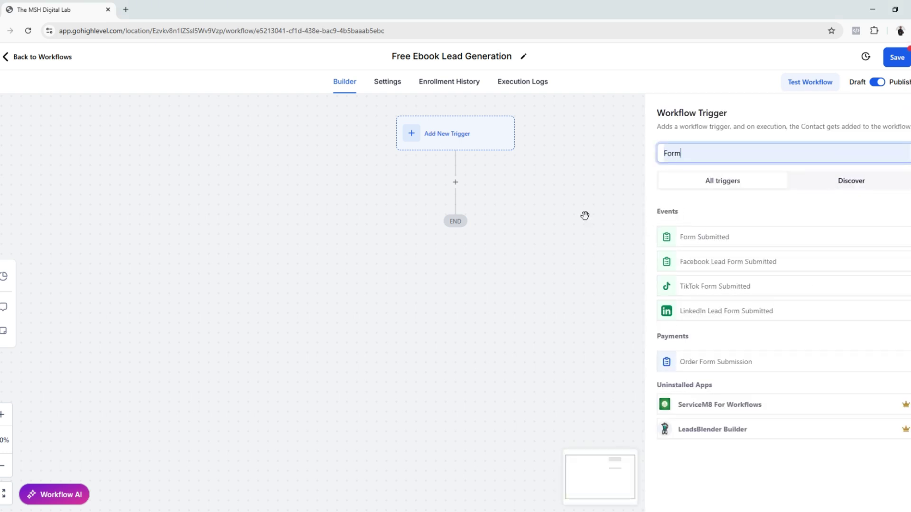
{"action": "left_click", "coordinate": [688, 241]}
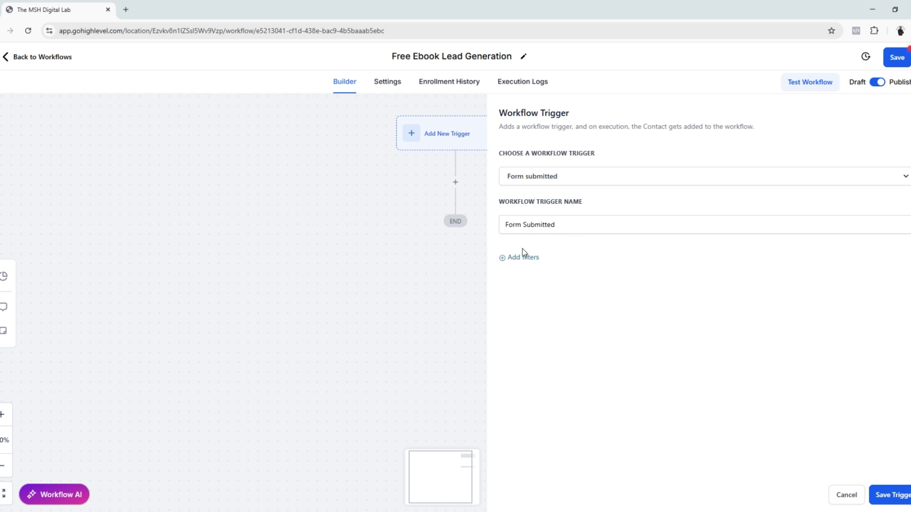
- Filter the trigger to Form is Lead Generation and save it
{"action": "left_click", "coordinate": [553, 271]}
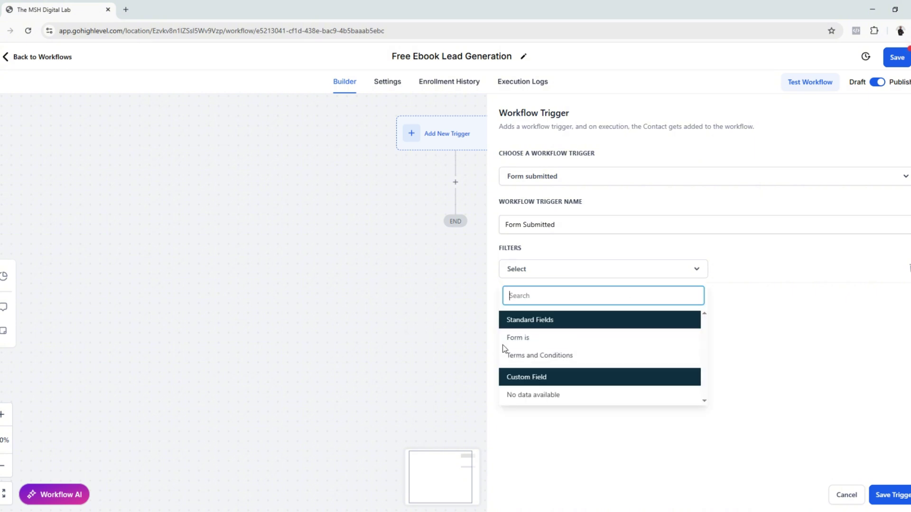
{"action": "left_click", "coordinate": [517, 342]}
{"action": "left_click", "coordinate": [731, 270]}
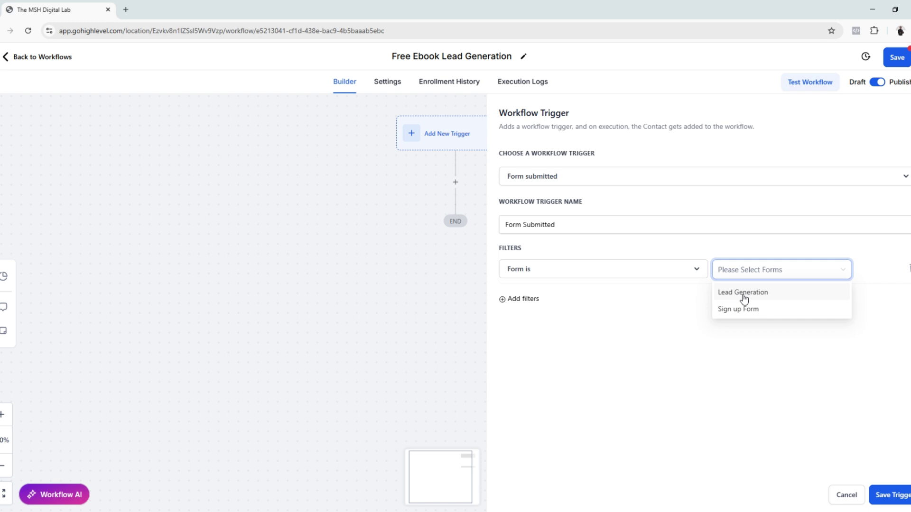
{"action": "left_click", "coordinate": [743, 297]}
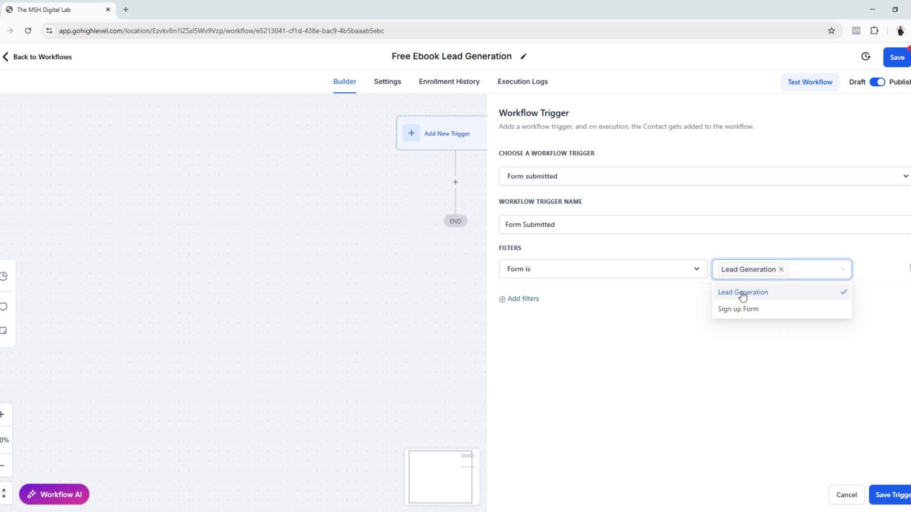
{"action": "left_click", "coordinate": [888, 500]}
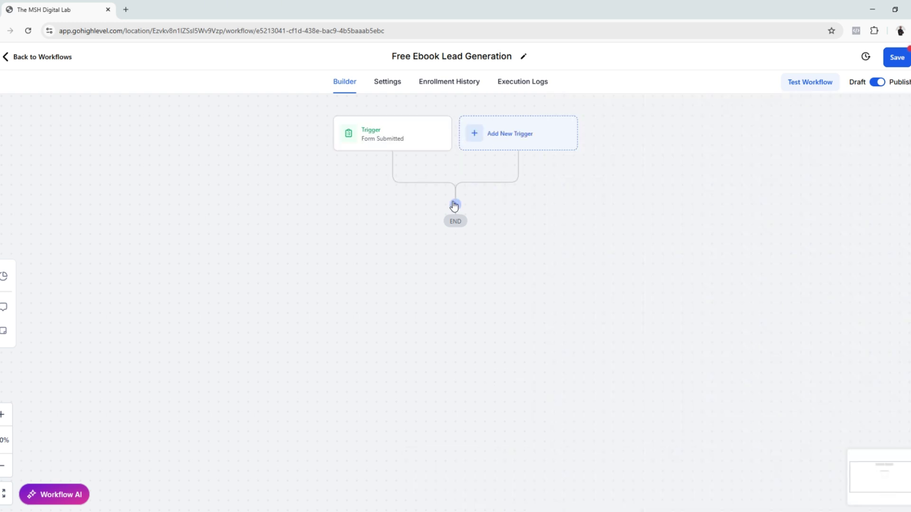
- Add a Send Email action after the Form Submitted trigger
{"action": "left_click", "coordinate": [456, 205]}
{"action": "left_click", "coordinate": [716, 159]}
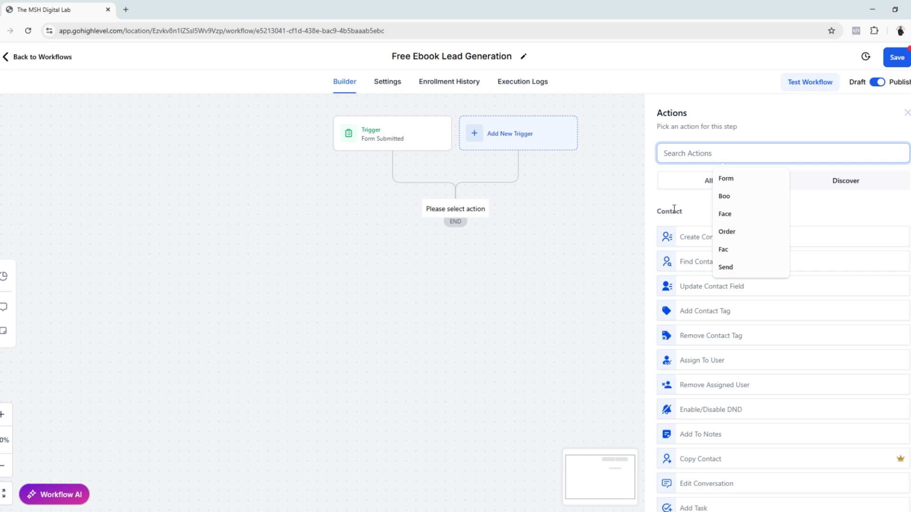
{"action": "type", "text": "Send"}
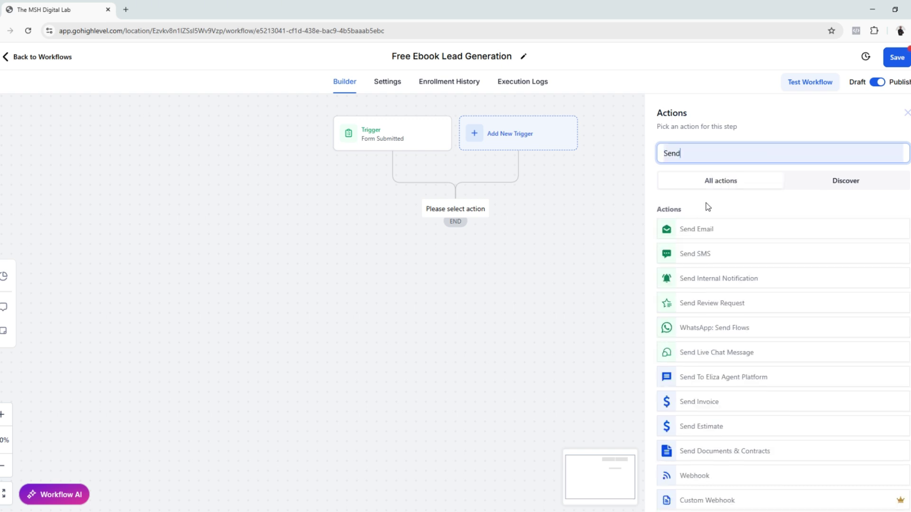
{"action": "left_click", "coordinate": [705, 236]}
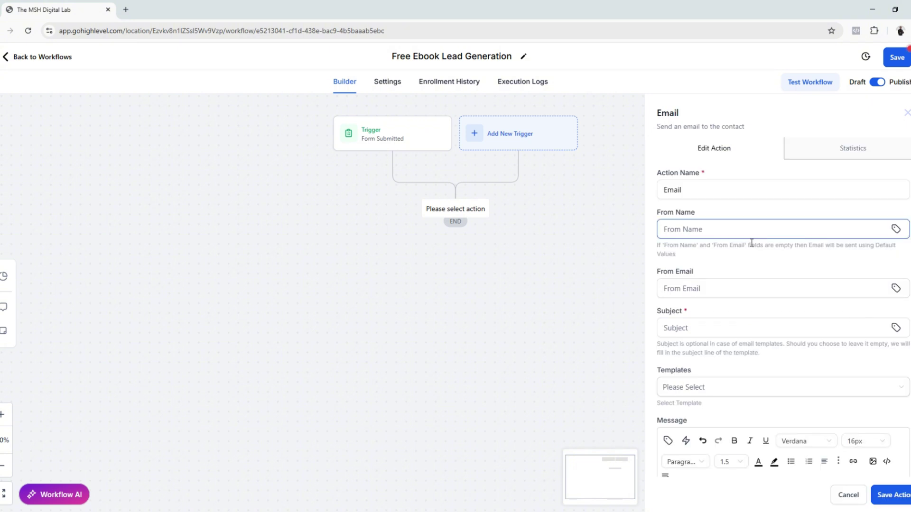
- Set sender name to The MSH Digital Lab, the lab's sender address, and the ebook subject line
{"action": "left_click", "coordinate": [788, 230]}
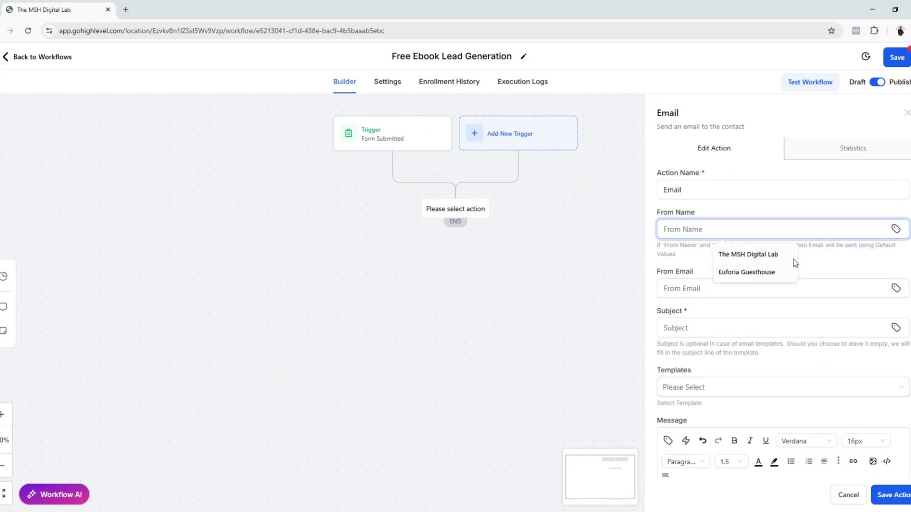
{"action": "left_click", "coordinate": [754, 255]}
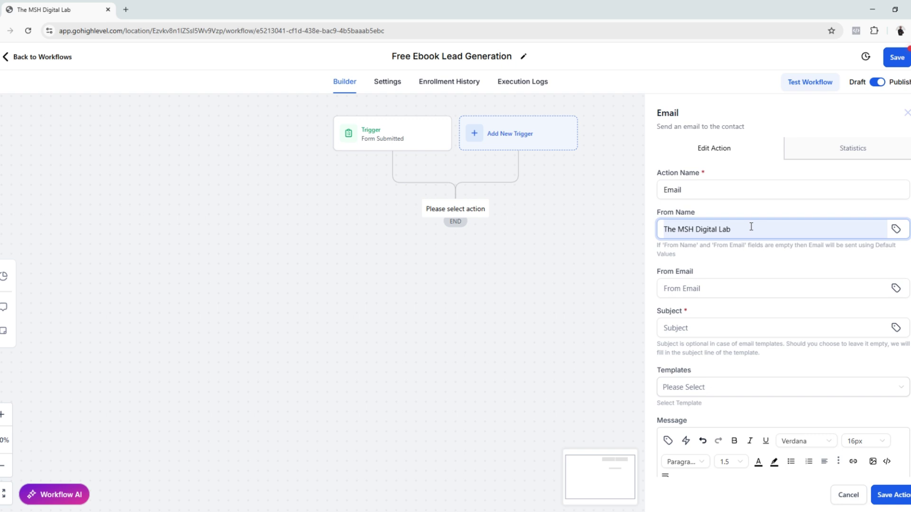
{"action": "left_click", "coordinate": [698, 288]}
{"action": "left_click", "coordinate": [718, 311]}
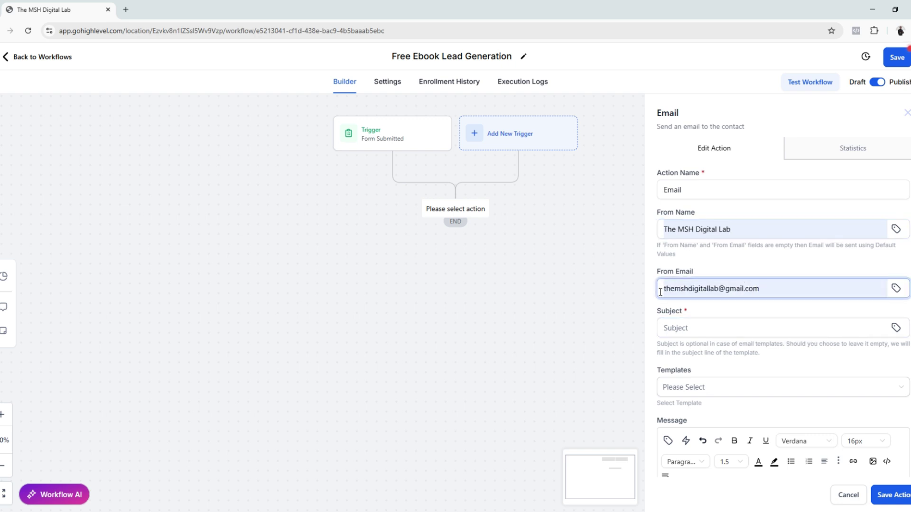
{"action": "left_click_drag", "start_coordinate": [777, 288], "coordinate": [646, 309]}
{"action": "left_click", "coordinate": [689, 328]}
{"action": "type", "text": "Your Free eBook: Social Media Marketing Basics!"}
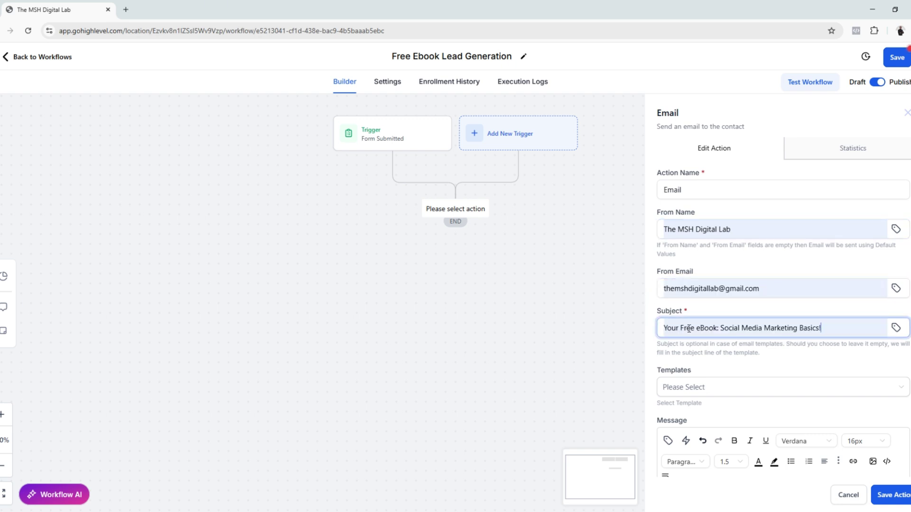
- Use the 55-Content Marketer template and attach social_media_marketing_basics.pdf
{"action": "left_click", "coordinate": [733, 392]}
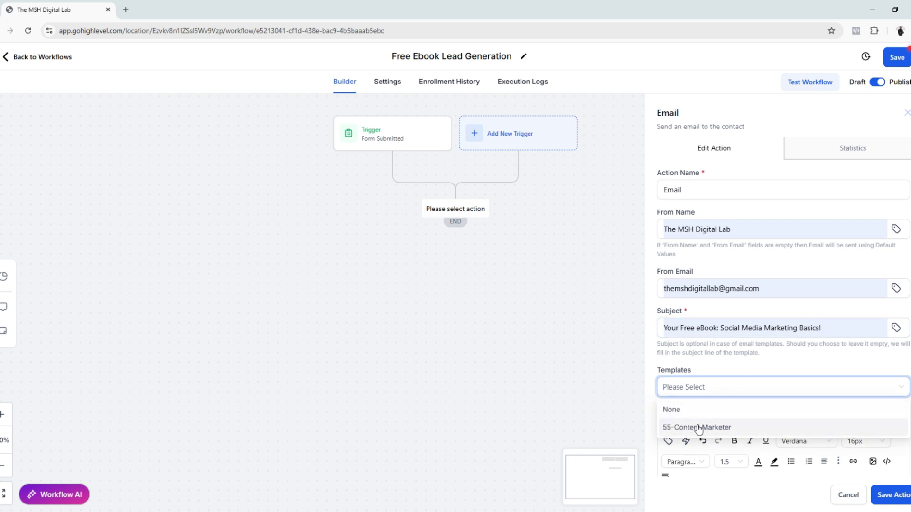
{"action": "left_click", "coordinate": [698, 428]}
{"action": "scroll", "coordinate": [724, 444], "scroll_direction": "down", "scroll_amount": 3}
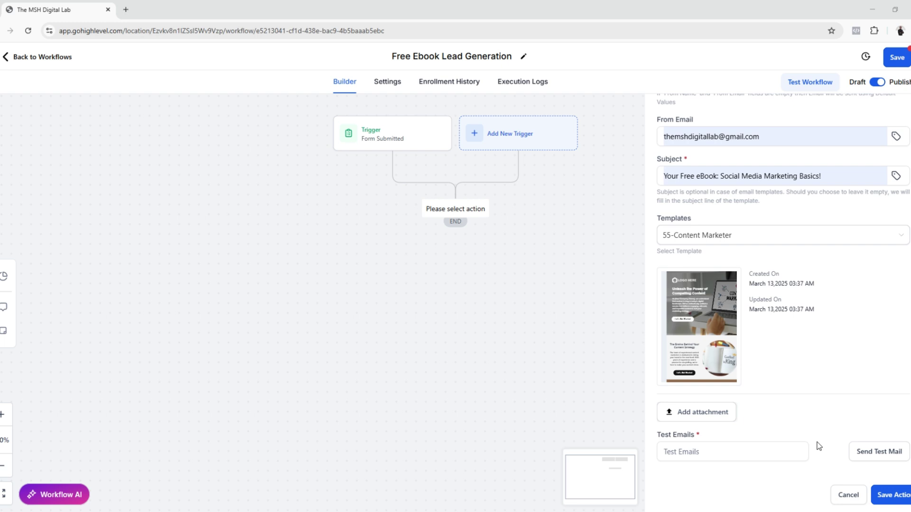
{"action": "left_click", "coordinate": [696, 412]}
{"action": "left_click", "coordinate": [98, 98]}
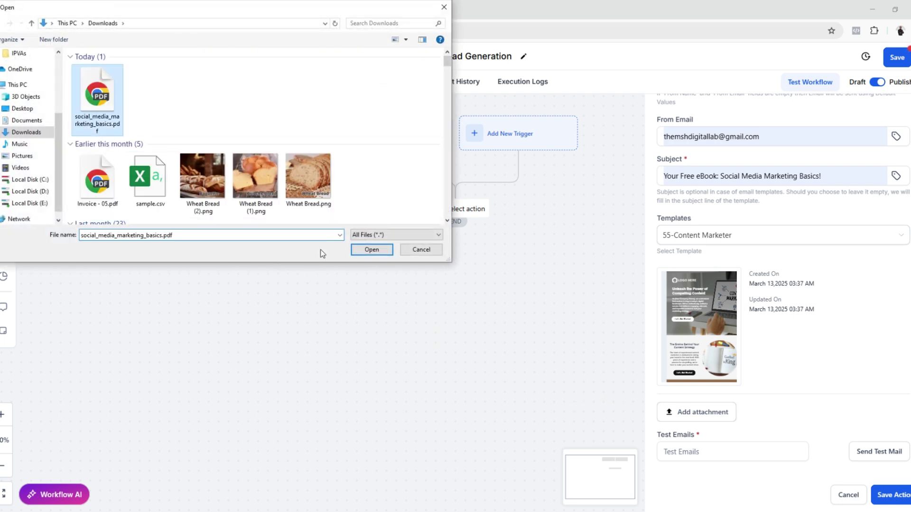
{"action": "left_click", "coordinate": [371, 250]}
{"action": "left_click", "coordinate": [761, 471]}
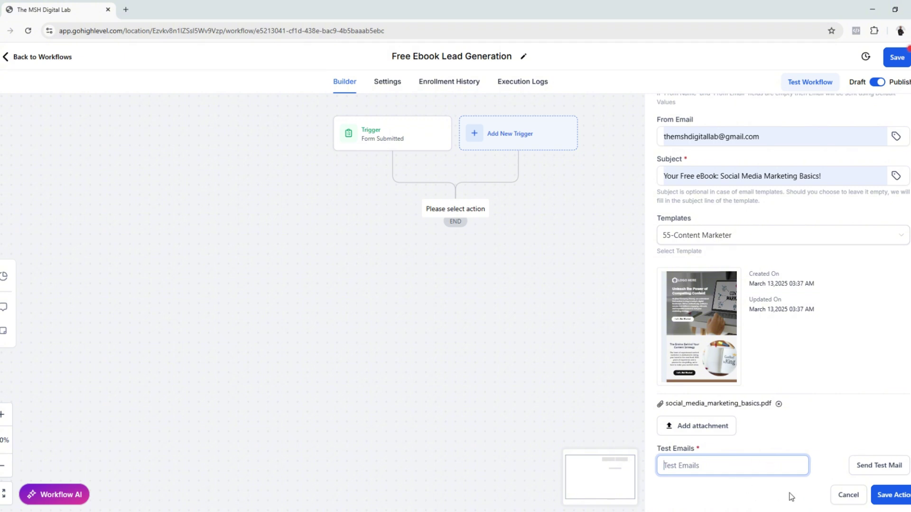
- Save the email action and then the workflow
{"action": "left_click", "coordinate": [883, 495]}
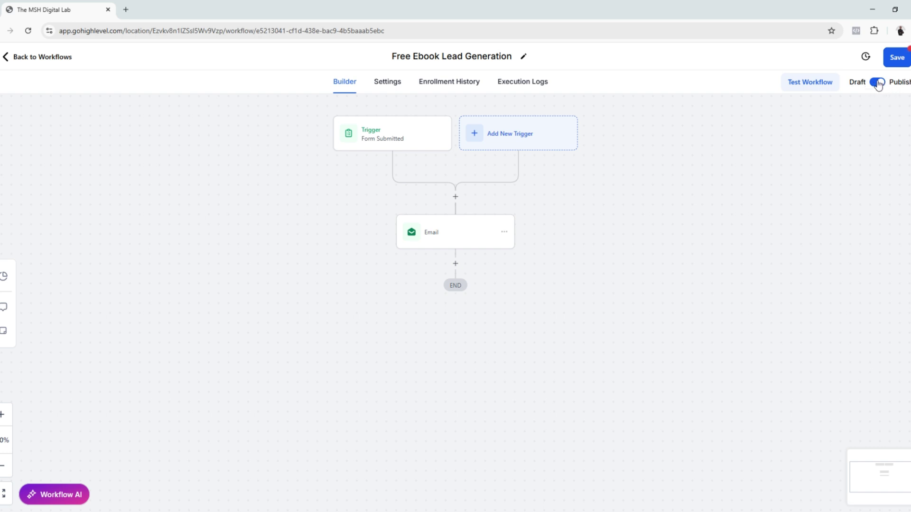
{"action": "left_click_drag", "start_coordinate": [893, 80], "coordinate": [890, 215]}
{"action": "left_click", "coordinate": [897, 59]}
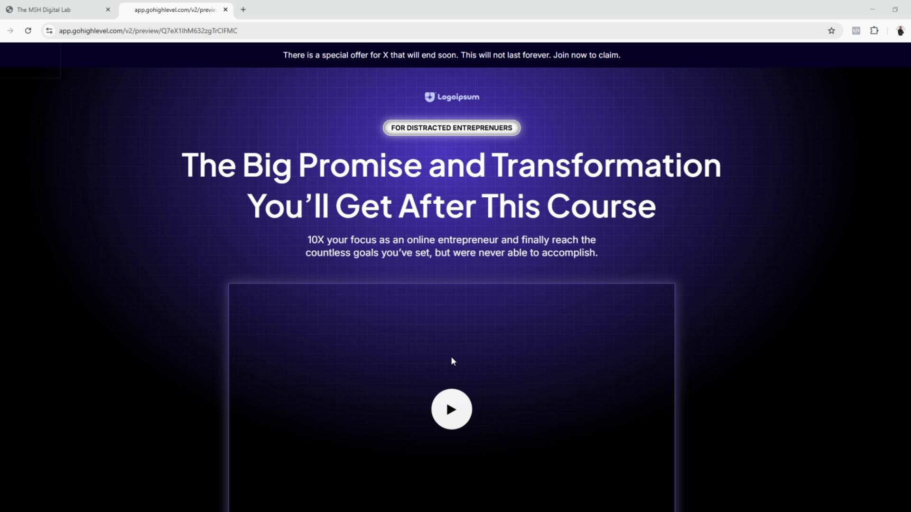
- Submit the 'Get a free Ebook on SMM Basics!' popup form with a saved contact's autofilled details
{"action": "scroll", "coordinate": [464, 359], "scroll_direction": "down", "scroll_amount": 5}
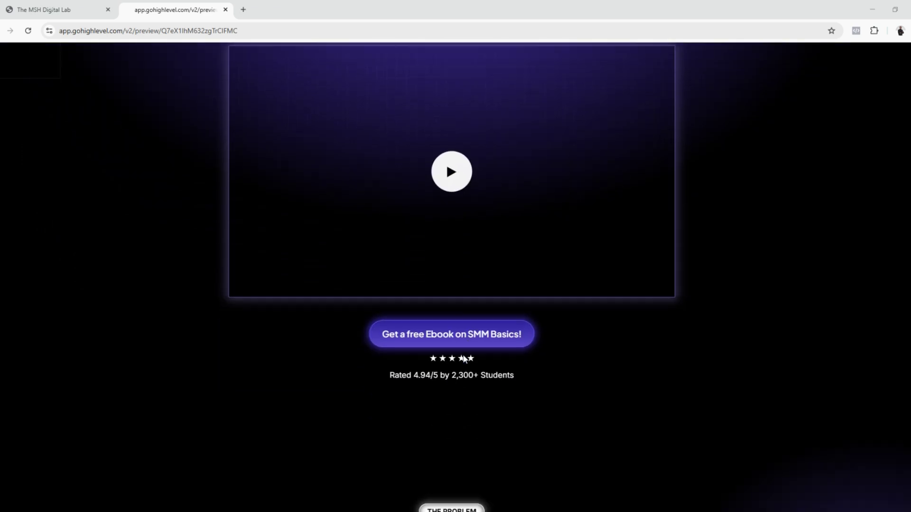
{"action": "scroll", "coordinate": [488, 359], "scroll_direction": "up", "scroll_amount": 3}
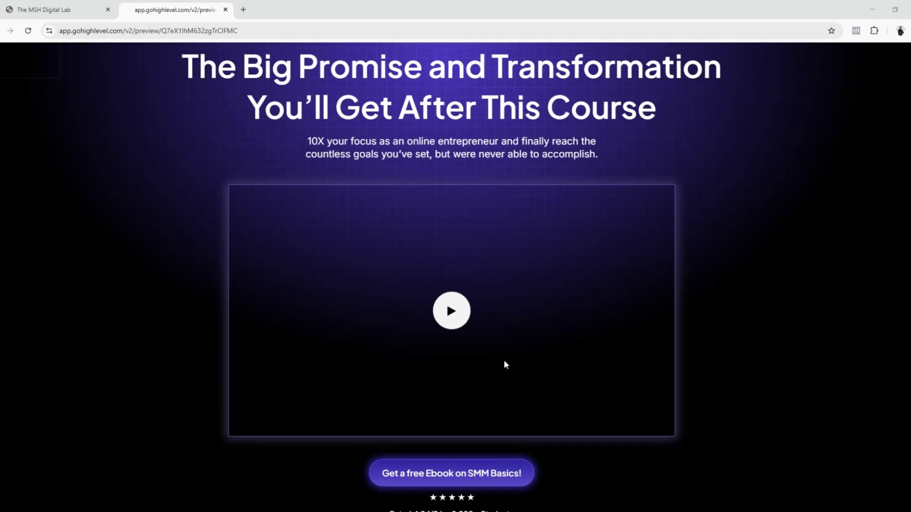
{"action": "scroll", "coordinate": [503, 366], "scroll_direction": "down", "scroll_amount": 2}
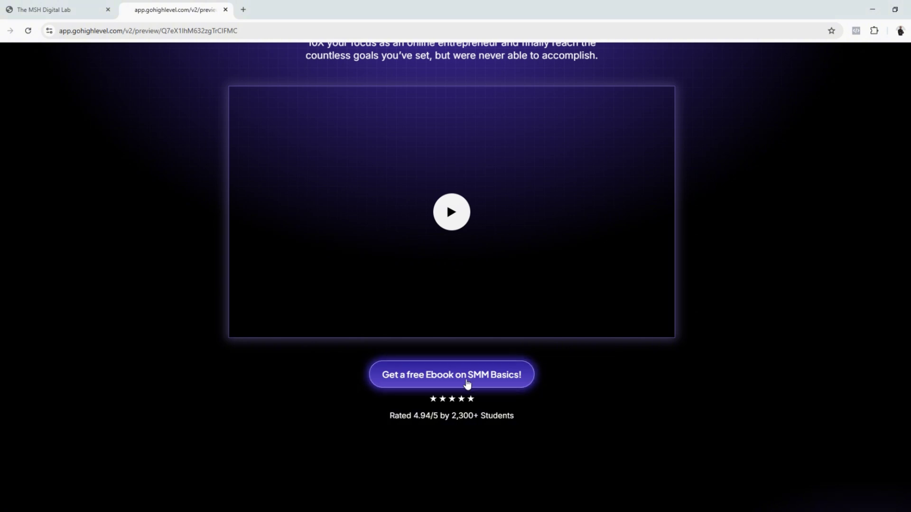
{"action": "left_click", "coordinate": [465, 383]}
{"action": "left_click", "coordinate": [479, 248]}
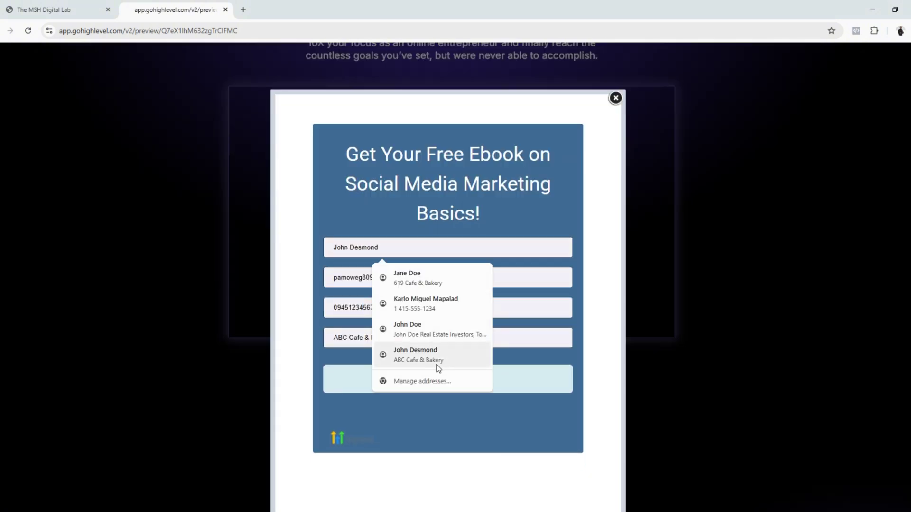
{"action": "left_click", "coordinate": [417, 355]}
{"action": "left_click", "coordinate": [453, 278]}
{"action": "left_click_drag", "start_coordinate": [452, 279], "coordinate": [252, 276]}
{"action": "key", "text": "Return"}
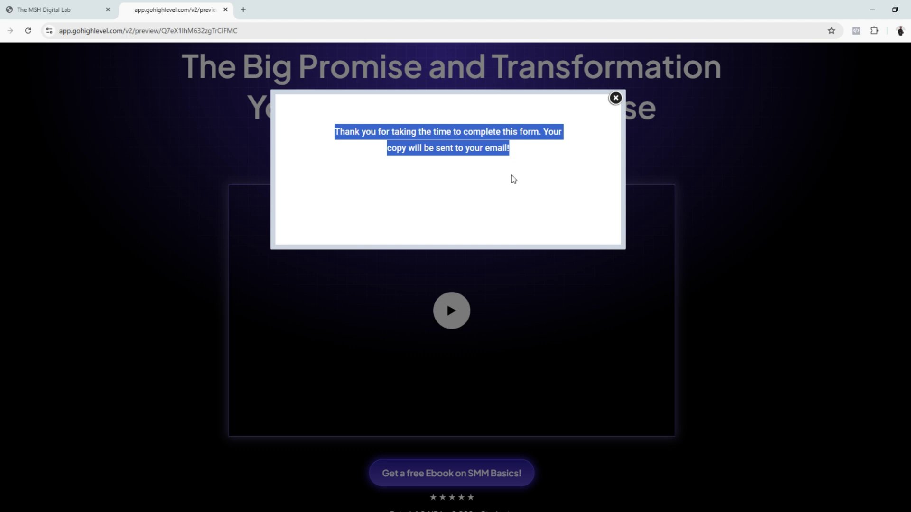
{"action": "left_click_drag", "start_coordinate": [522, 161], "coordinate": [292, 127]}
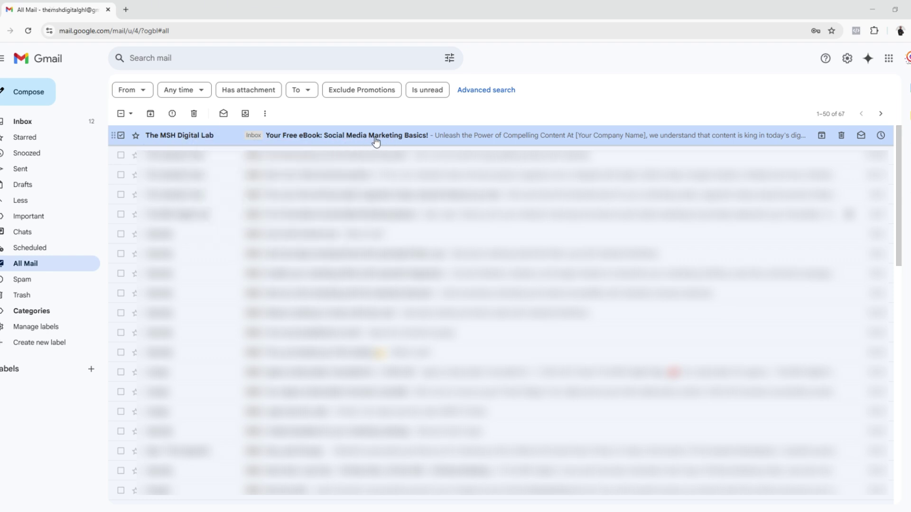
- Open the 'Your Free eBook' email and preview the attached social_media_marketing_basics.pdf
{"action": "left_click", "coordinate": [406, 138]}
{"action": "scroll", "coordinate": [633, 348], "scroll_direction": "down", "scroll_amount": 5}
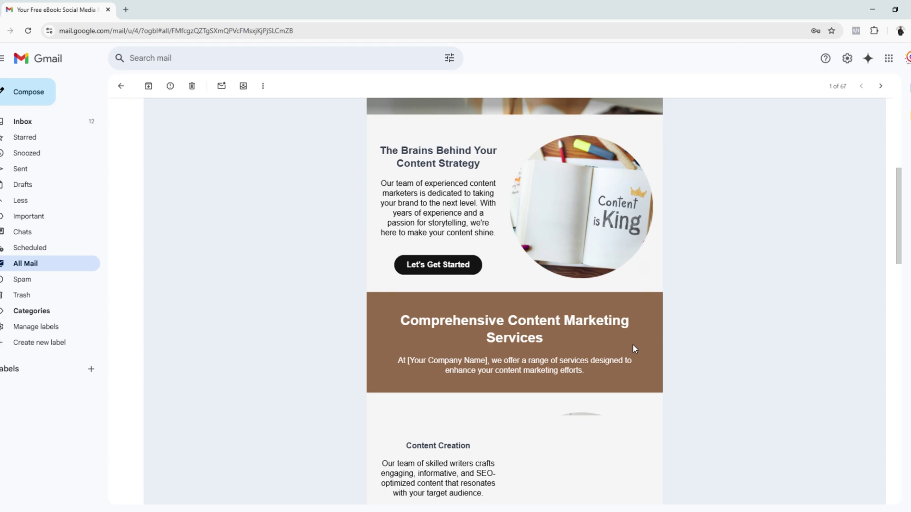
{"action": "scroll", "coordinate": [633, 345], "scroll_direction": "down", "scroll_amount": 15}
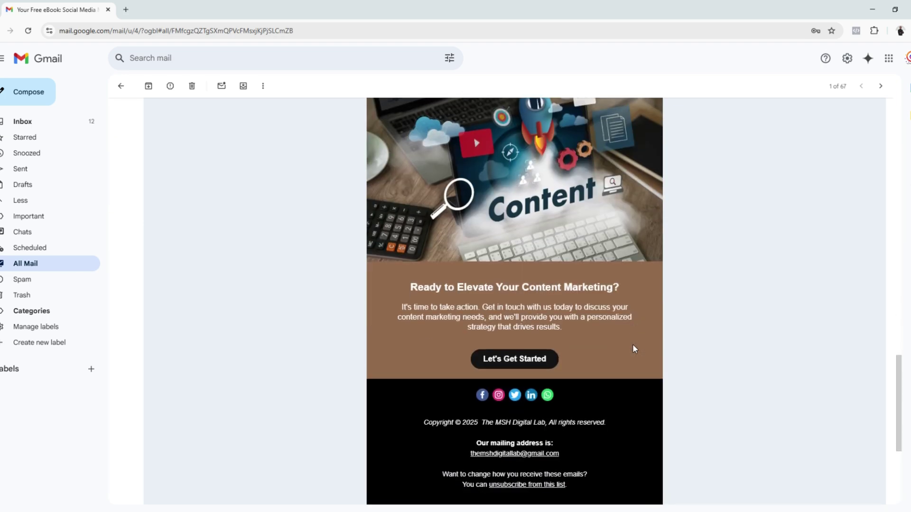
{"action": "scroll", "coordinate": [633, 349], "scroll_direction": "down", "scroll_amount": 5}
{"action": "mouse_move", "coordinate": [182, 387]}
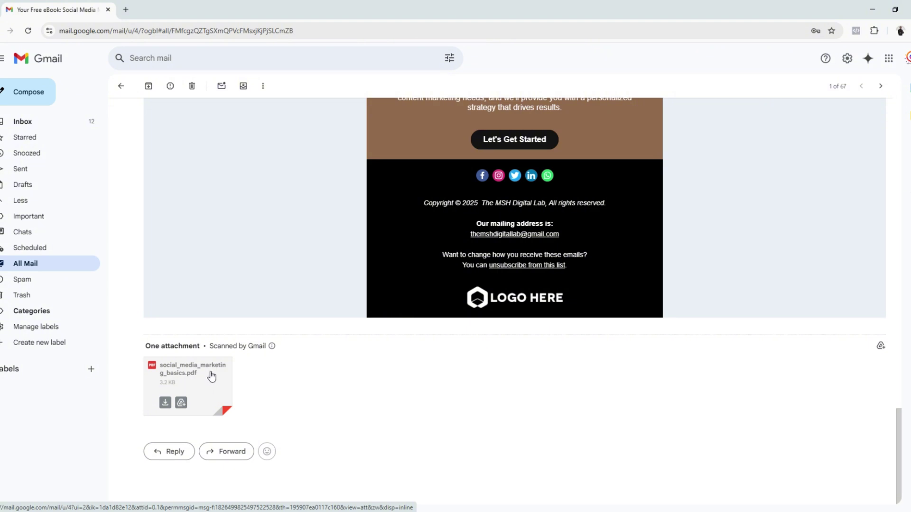
{"action": "left_click", "coordinate": [201, 382]}
{"action": "scroll", "coordinate": [511, 360], "scroll_direction": "down", "scroll_amount": 10}
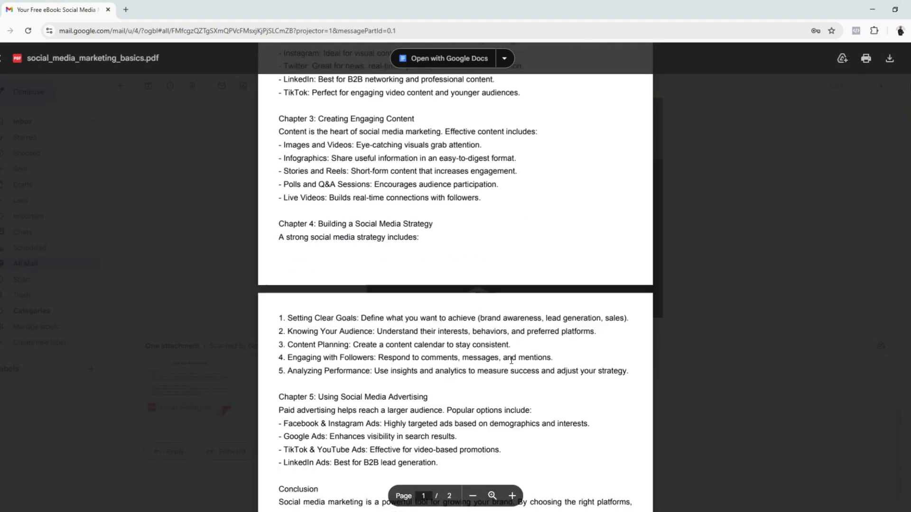
{"action": "scroll", "coordinate": [511, 360], "scroll_direction": "down", "scroll_amount": 3}
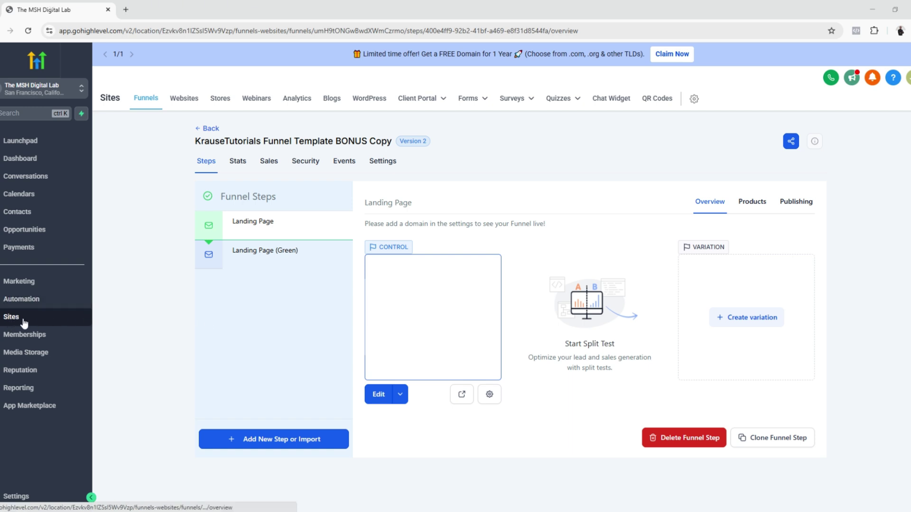
- Open form Submissions and check the newest entry's date, name, email and phone
{"action": "left_click", "coordinate": [477, 102]}
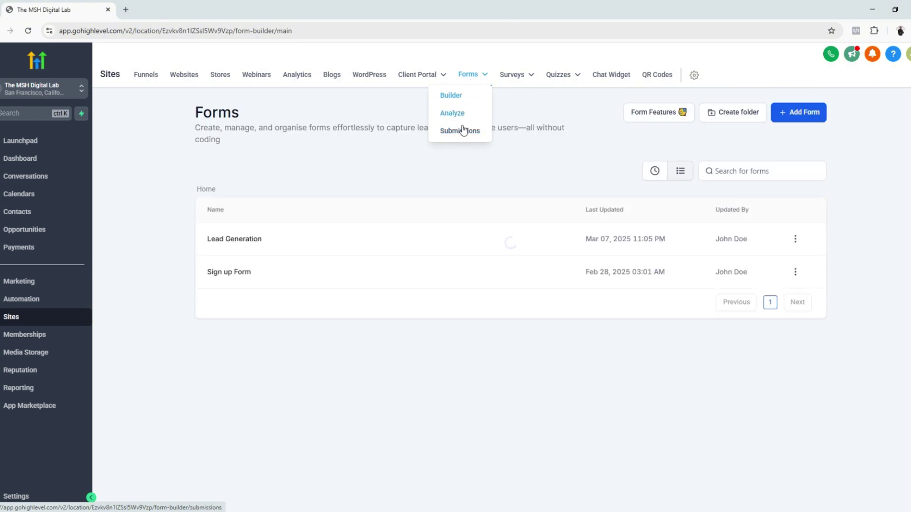
{"action": "left_click", "coordinate": [463, 131]}
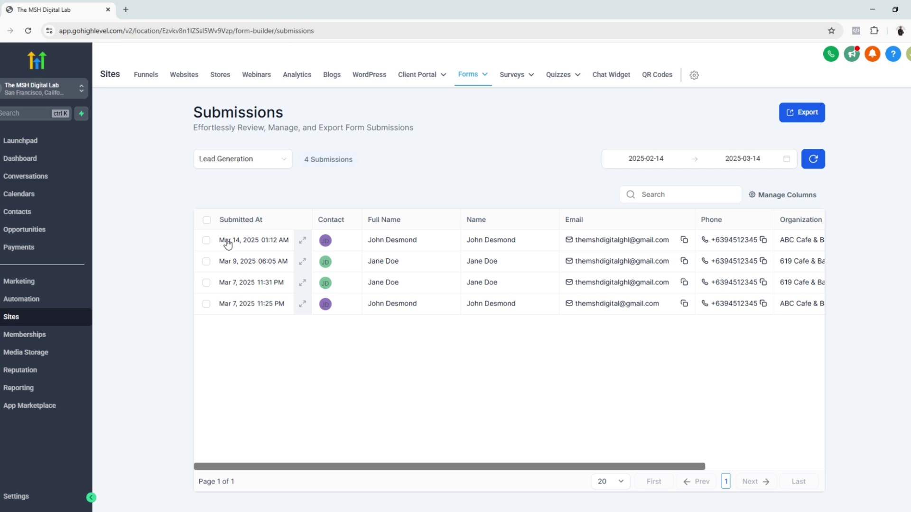
{"action": "left_click_drag", "start_coordinate": [215, 243], "coordinate": [577, 240]}
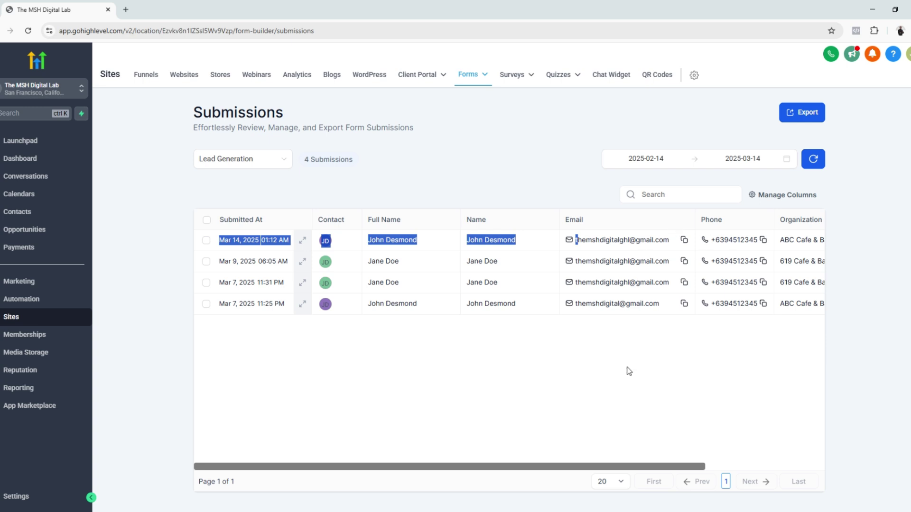
{"action": "left_click_drag", "start_coordinate": [580, 467], "coordinate": [620, 467]}
{"action": "left_click", "coordinate": [580, 235]}
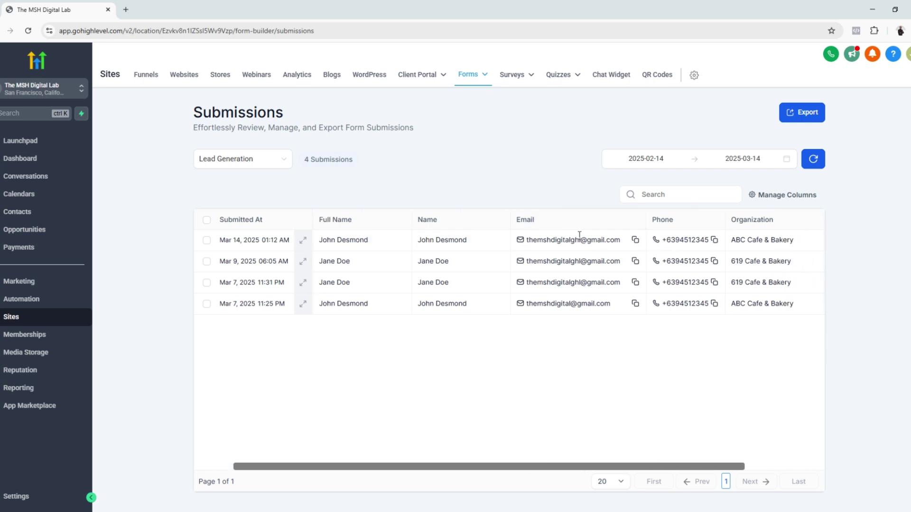
{"action": "left_click_drag", "start_coordinate": [626, 239], "coordinate": [525, 231]}
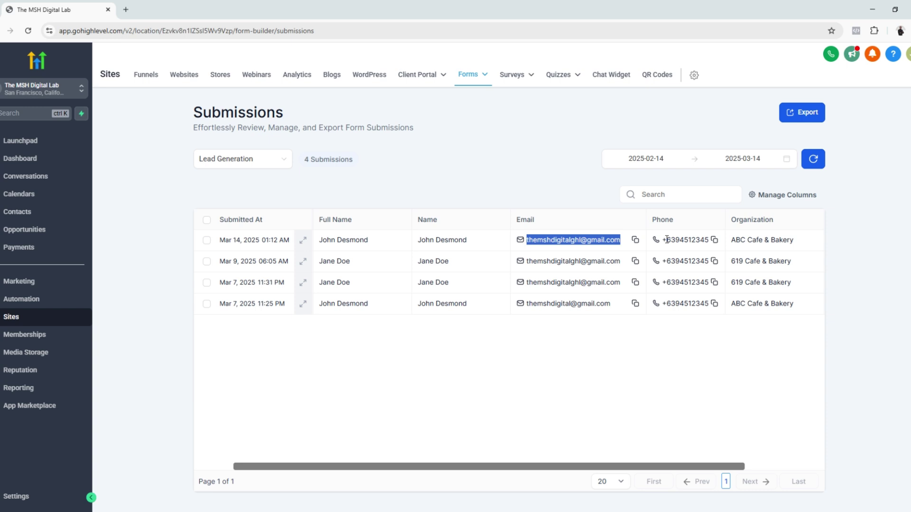
{"action": "left_click_drag", "start_coordinate": [666, 240], "coordinate": [725, 240]}
{"action": "left_click_drag", "start_coordinate": [593, 469], "coordinate": [690, 471]}
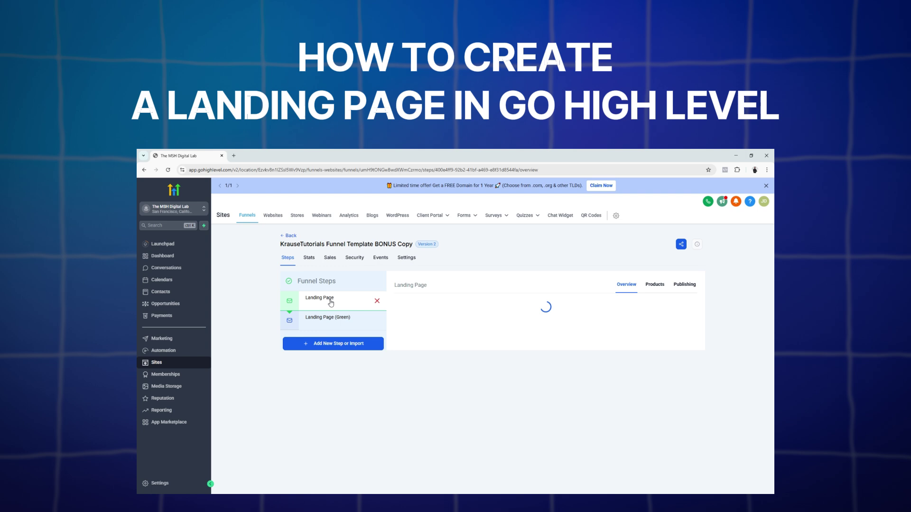
- Preview the Landing Page step in a new tab and scroll through it, highlighting the headline's bonus value
{"action": "left_click", "coordinate": [460, 416]}
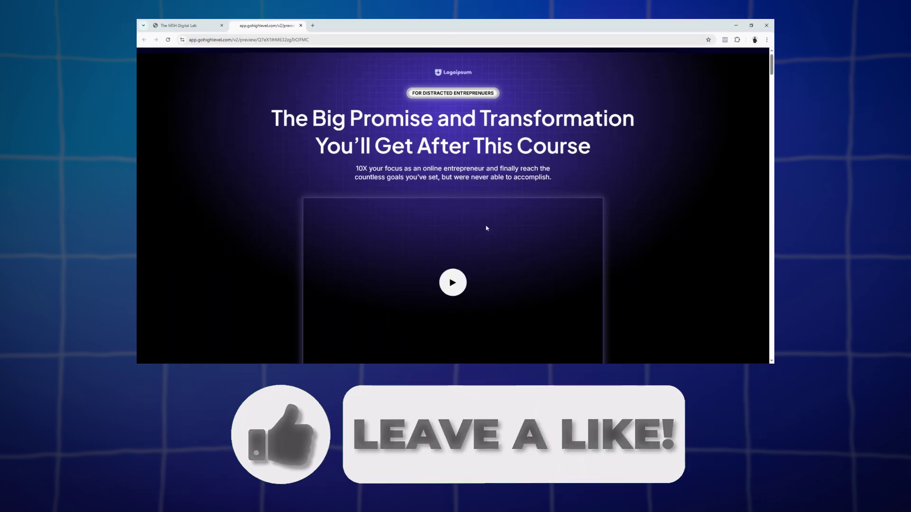
{"action": "scroll", "coordinate": [513, 242], "scroll_direction": "down", "scroll_amount": 3}
{"action": "scroll", "coordinate": [505, 252], "scroll_direction": "down", "scroll_amount": 8}
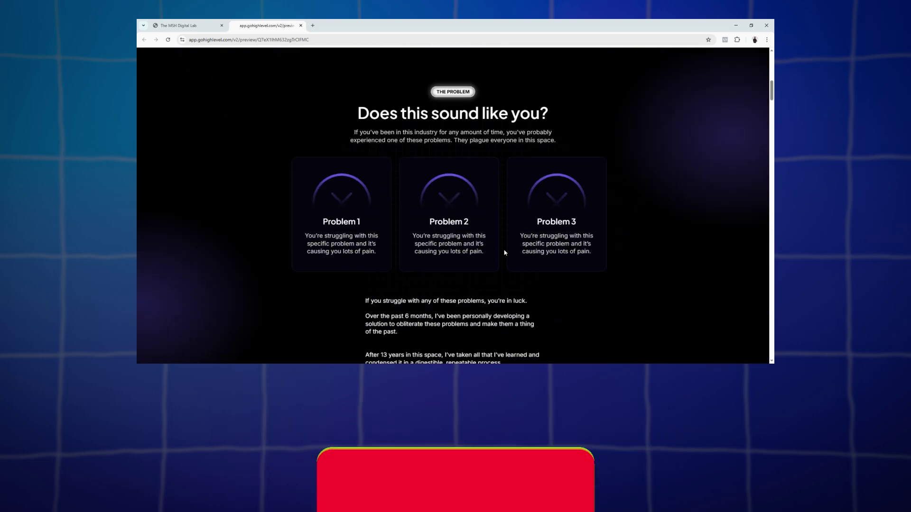
{"action": "scroll", "coordinate": [504, 252], "scroll_direction": "down", "scroll_amount": 3}
{"action": "scroll", "coordinate": [504, 252], "scroll_direction": "up", "scroll_amount": 14}
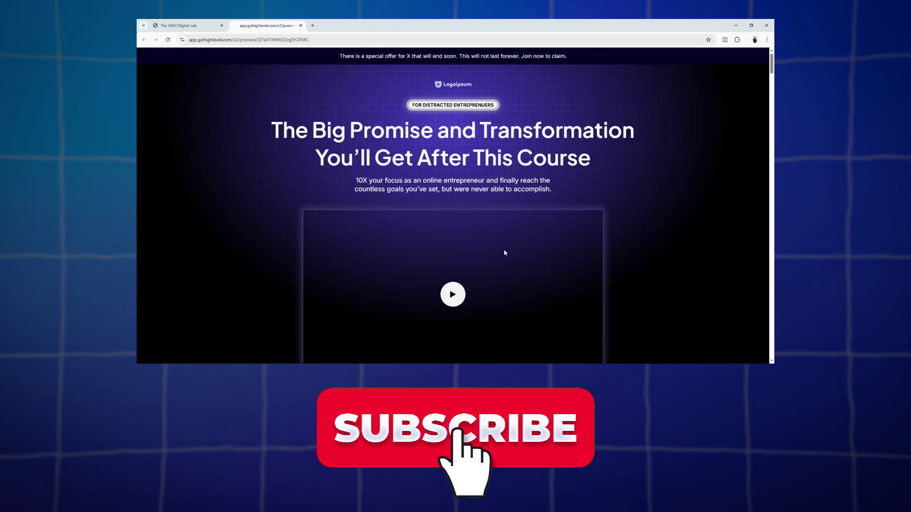
{"action": "scroll", "coordinate": [504, 253], "scroll_direction": "down", "scroll_amount": 15}
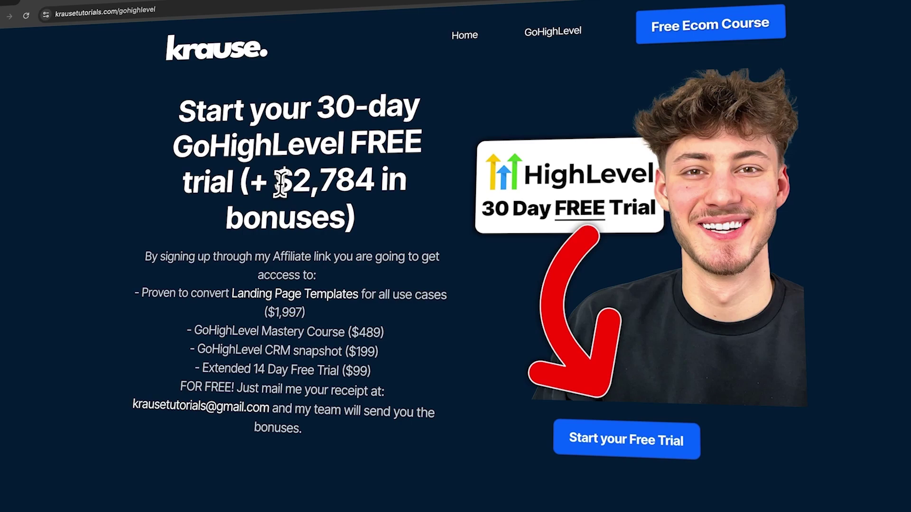
{"action": "left_click_drag", "start_coordinate": [281, 185], "coordinate": [342, 210]}
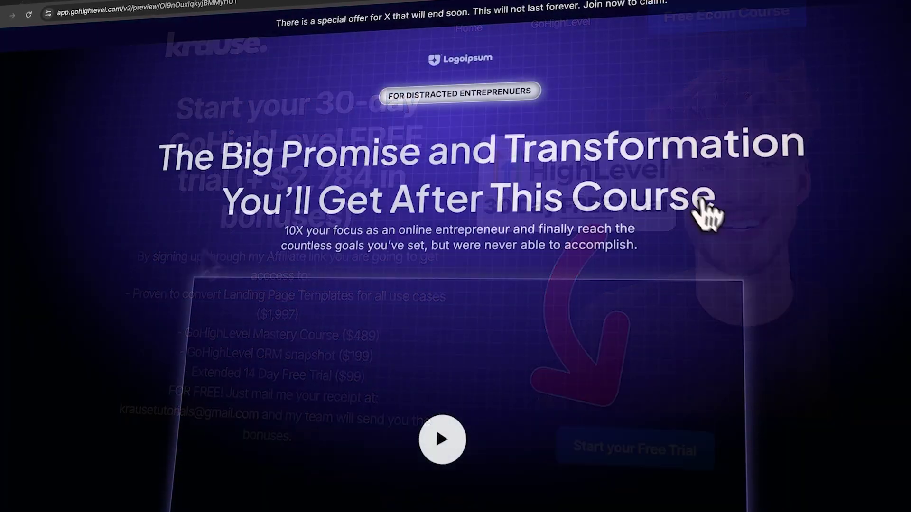